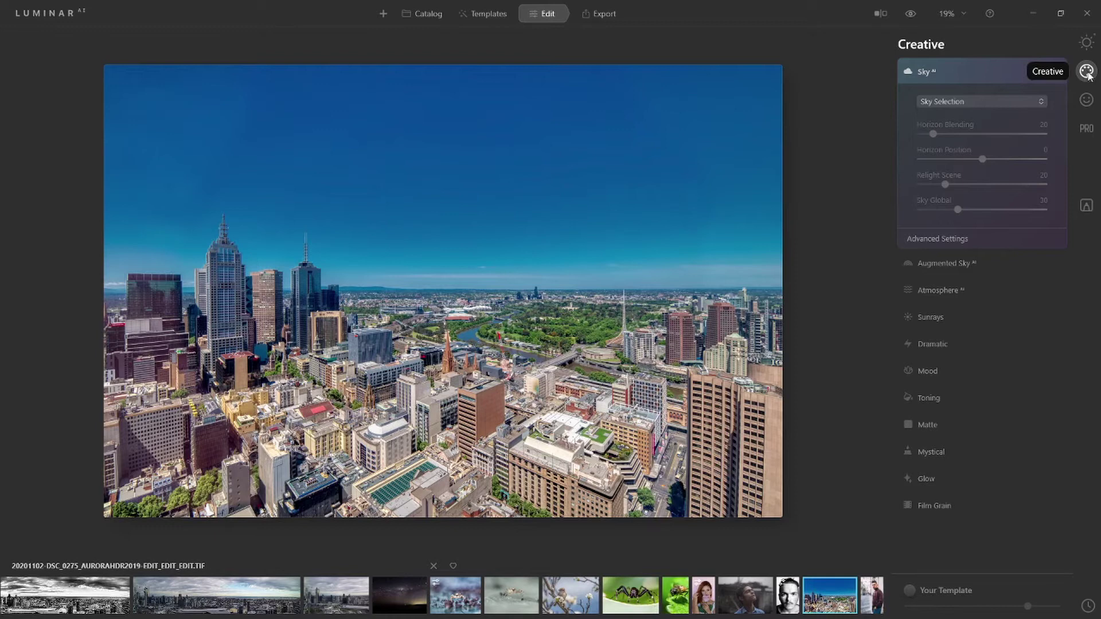
Return to the Creative tools and expand the Sky AI settings.
left_click(1086, 44)
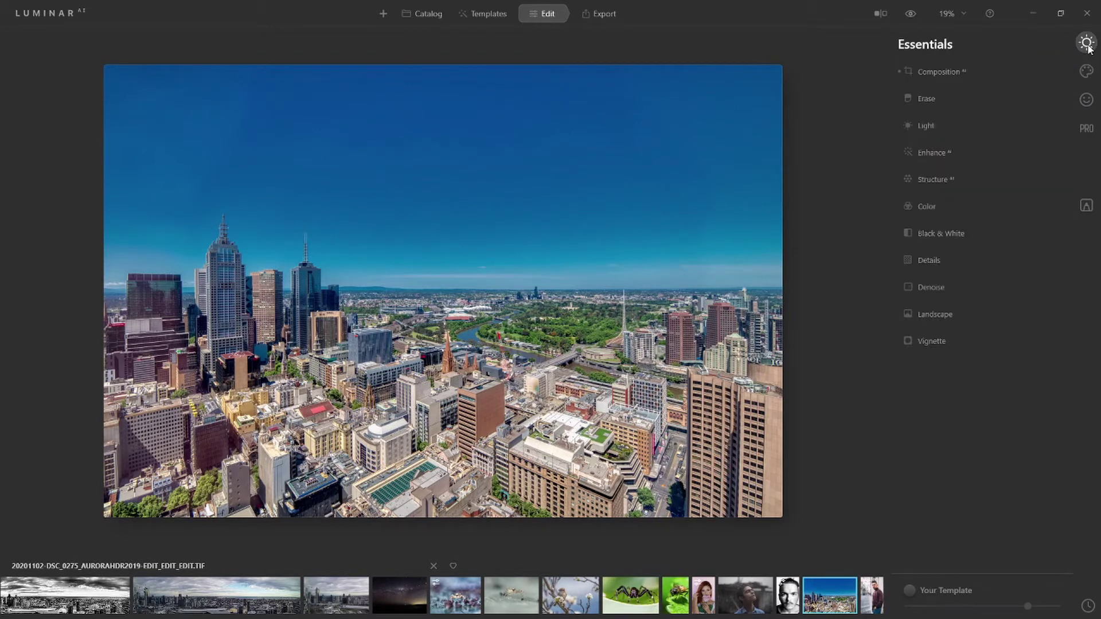
left_click(1087, 71)
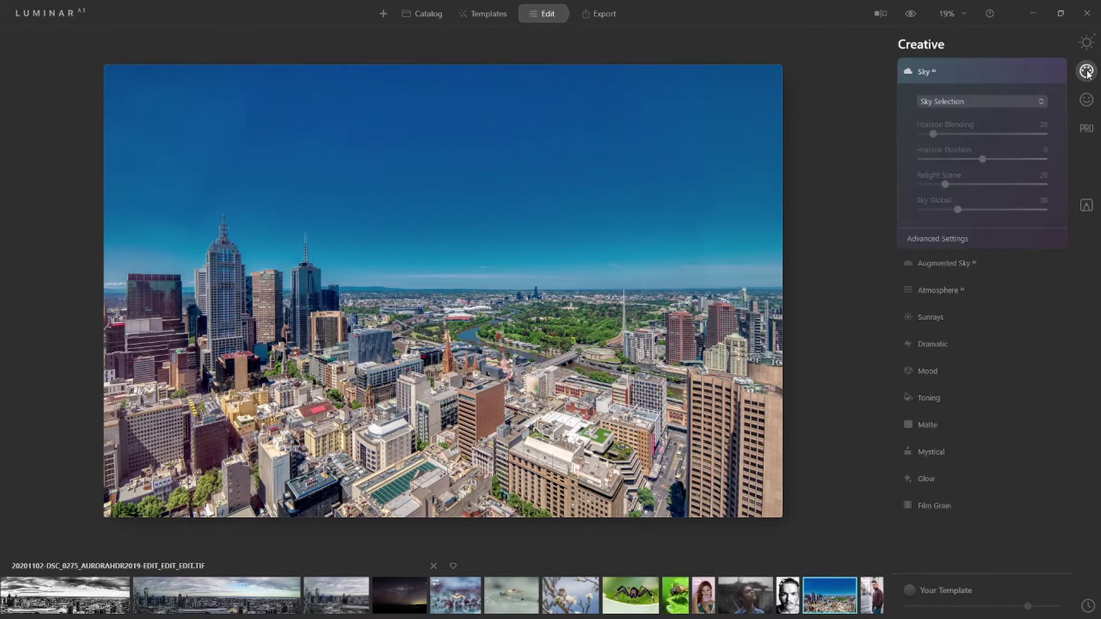
left_click(933, 68)
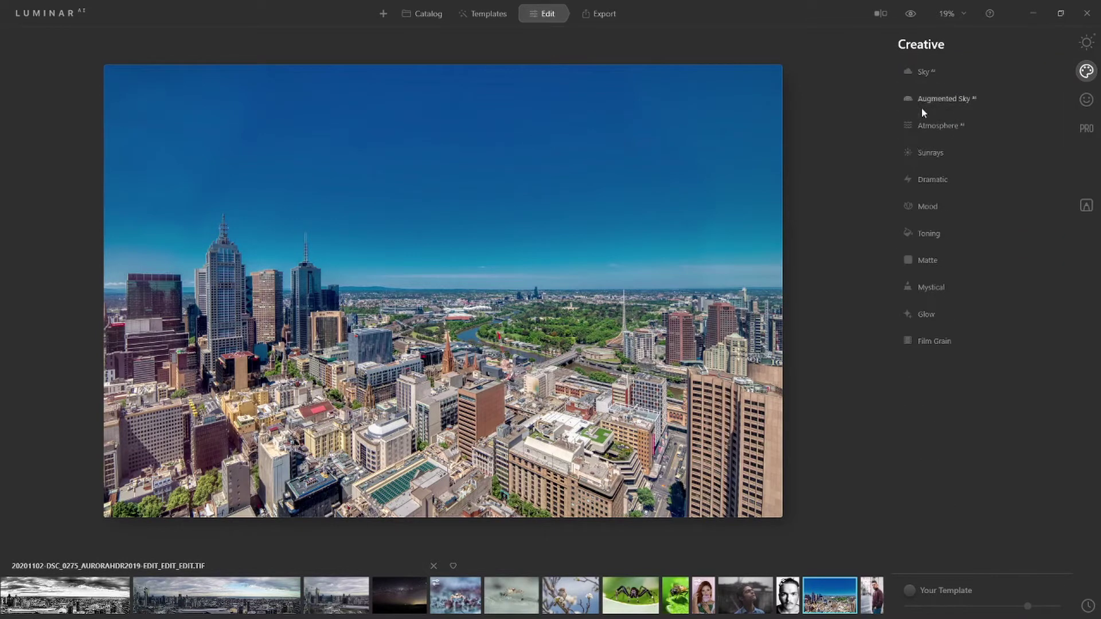
left_click(922, 74)
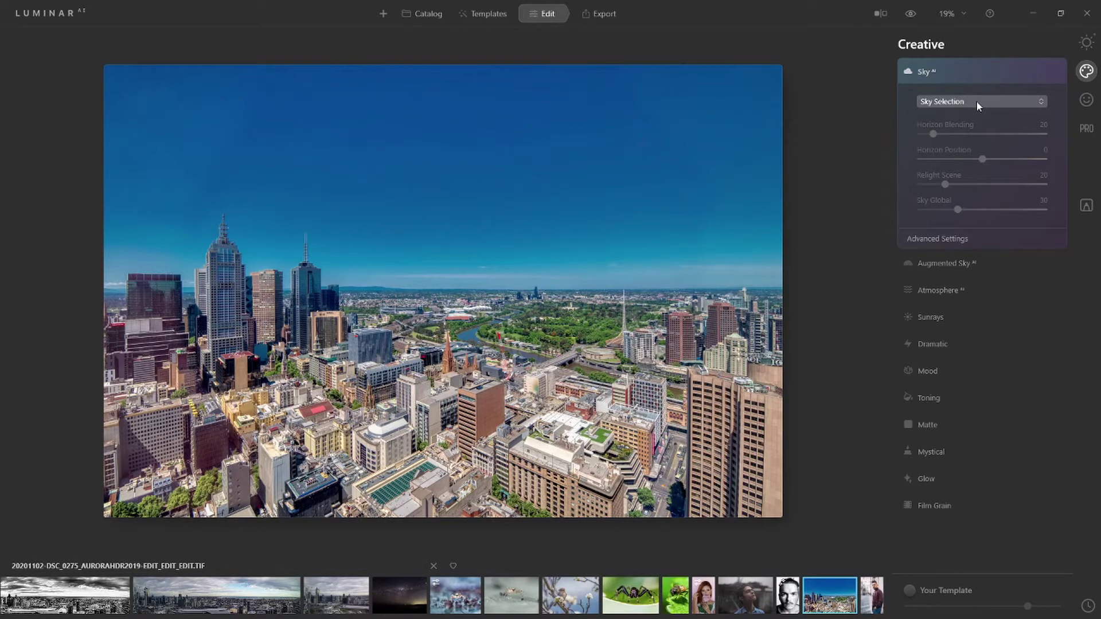
Try the Blue Sky 5, Dramatic Sunset 1 and Dramatic Sunset 6 skies, then settle on Bright Blue Sky 3.
left_click(975, 101)
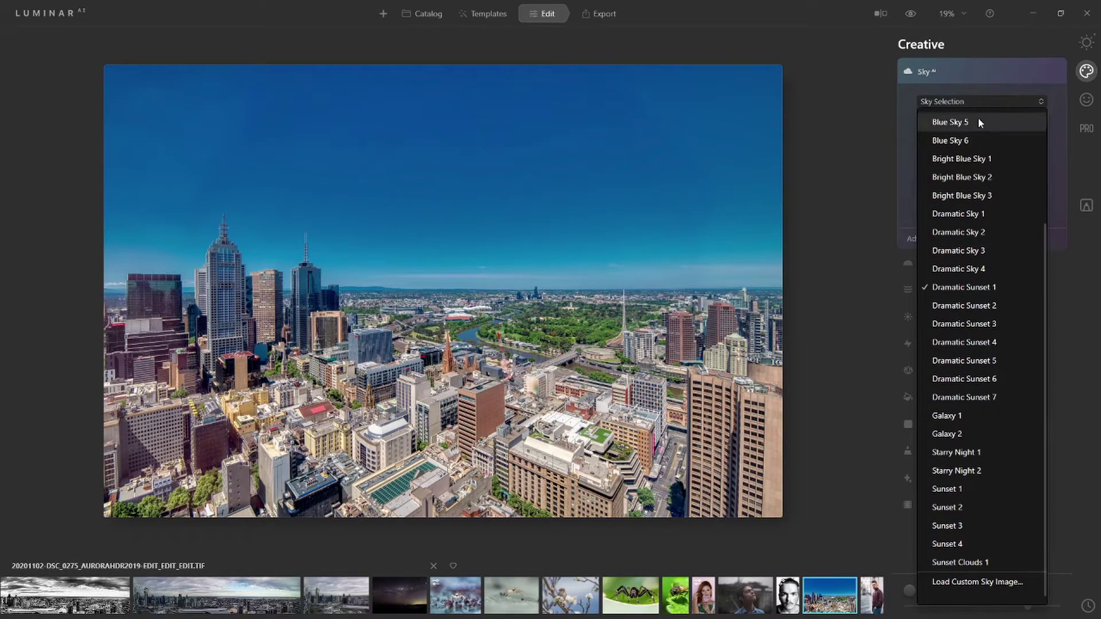
left_click(977, 122)
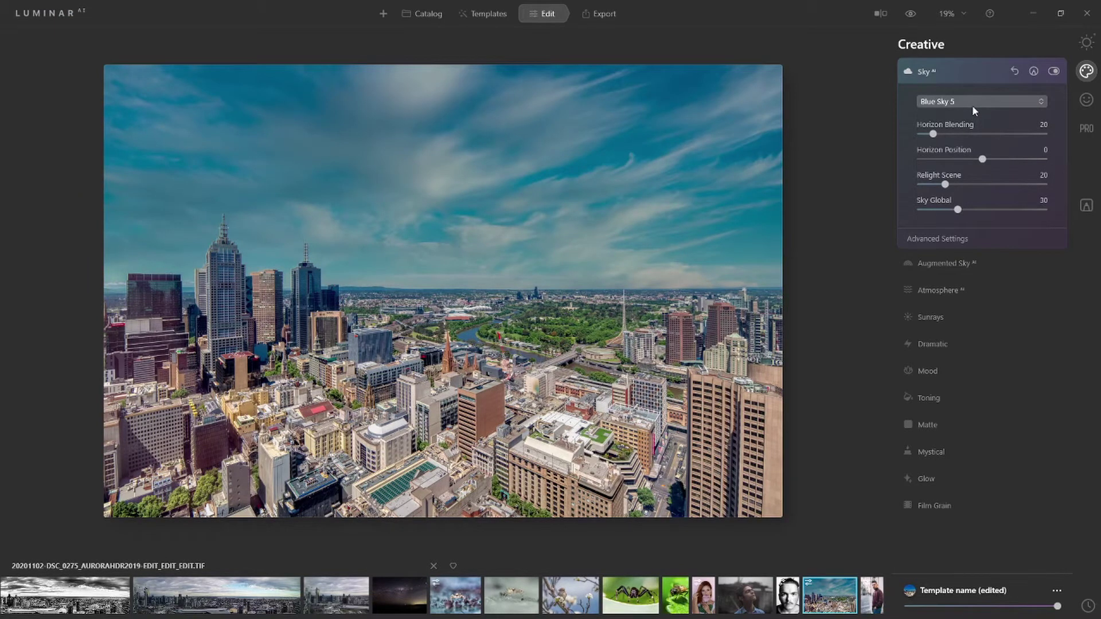
left_click(972, 106)
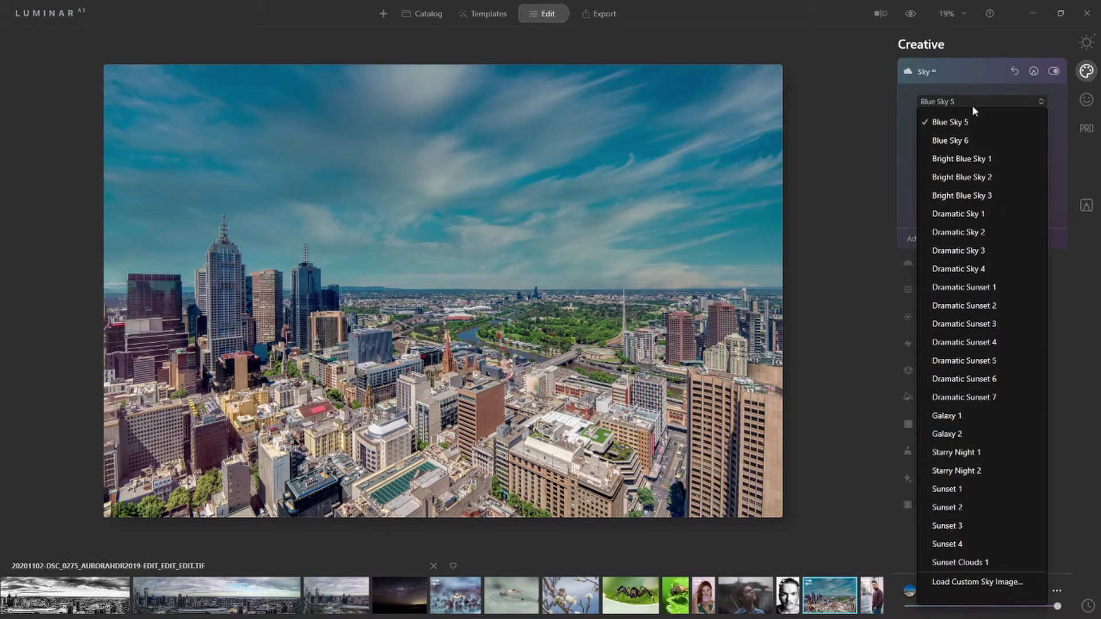
left_click(971, 287)
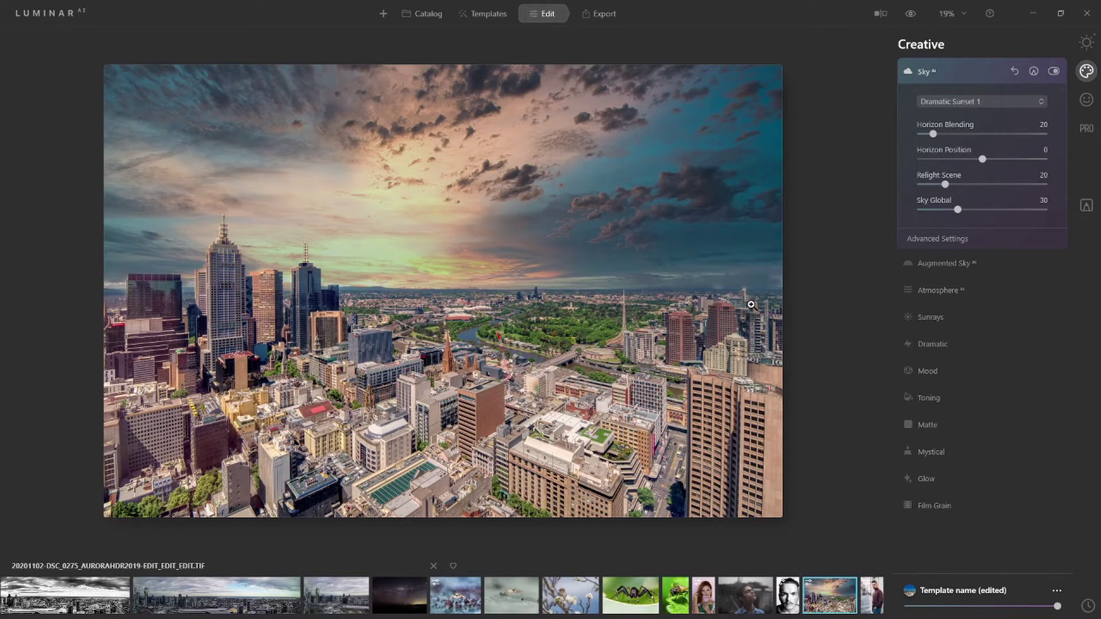
left_click(1005, 103)
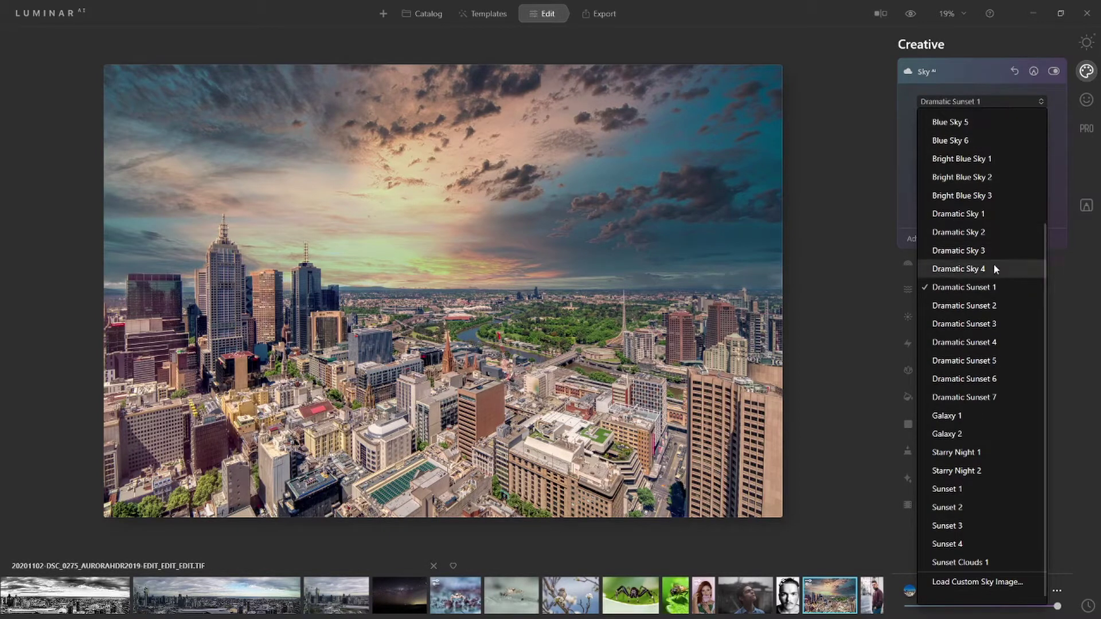
left_click(967, 379)
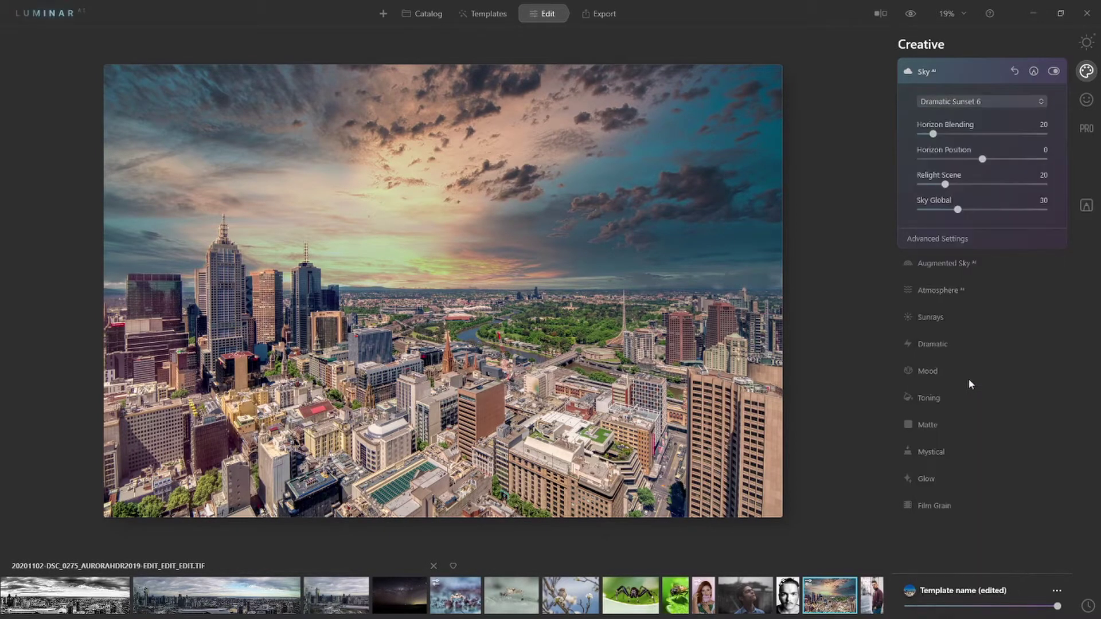
left_click(937, 103)
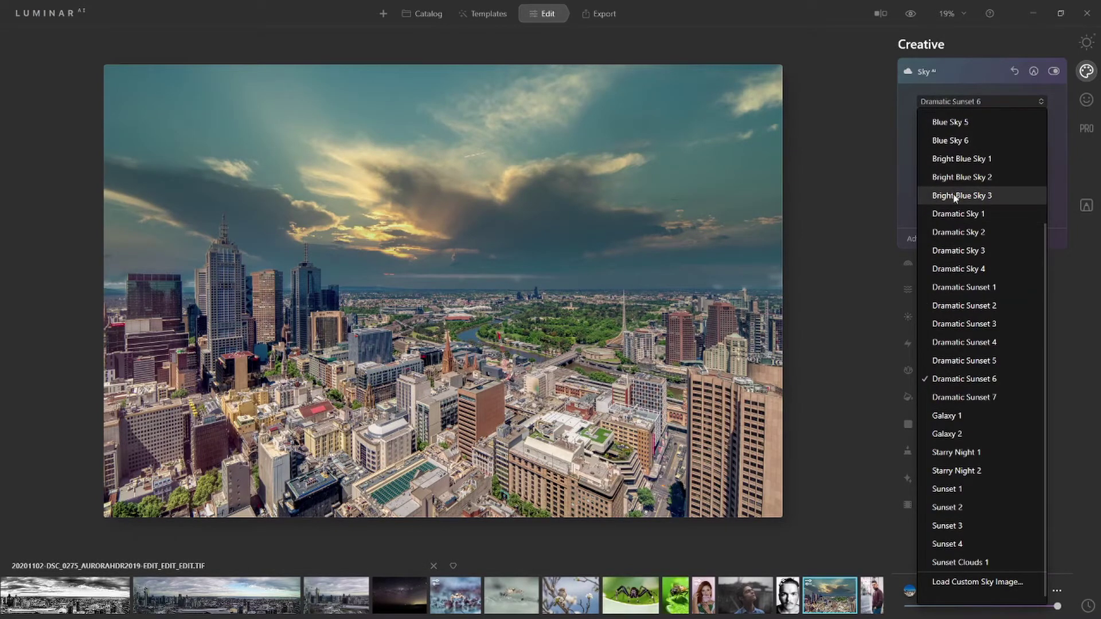
left_click(954, 196)
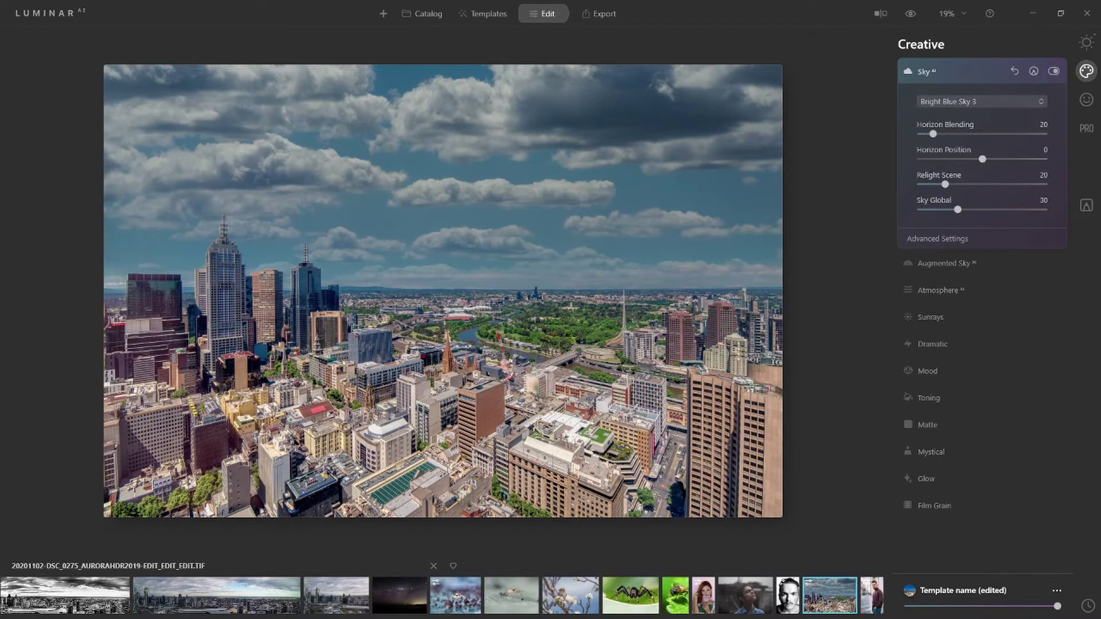
Switch from the taskbar to the Sky Replacement Guidelines page in Chrome.
left_click(272, 610)
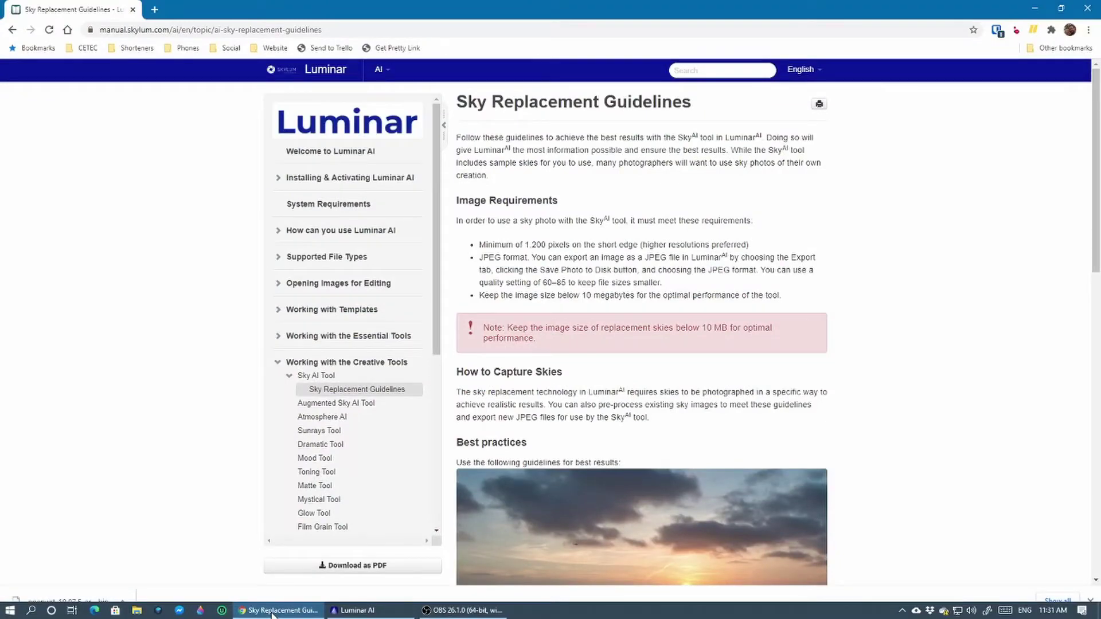
Highlight the 'Minimum of 1,200 pixels on the short edge' bullet under Image Requirements.
left_click(462, 610)
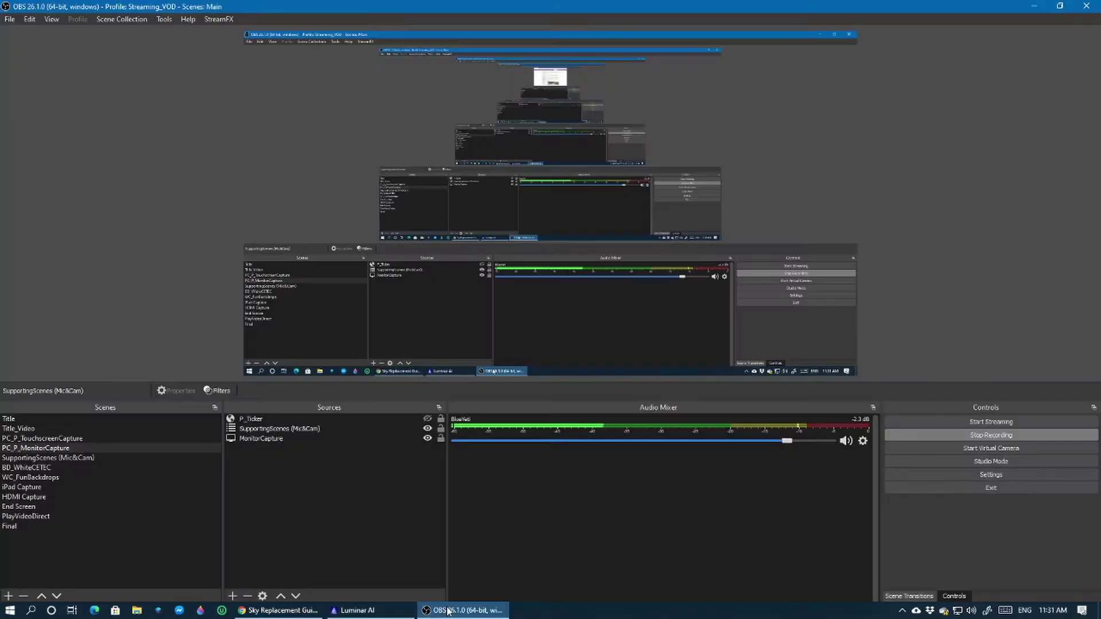
left_click(1033, 6)
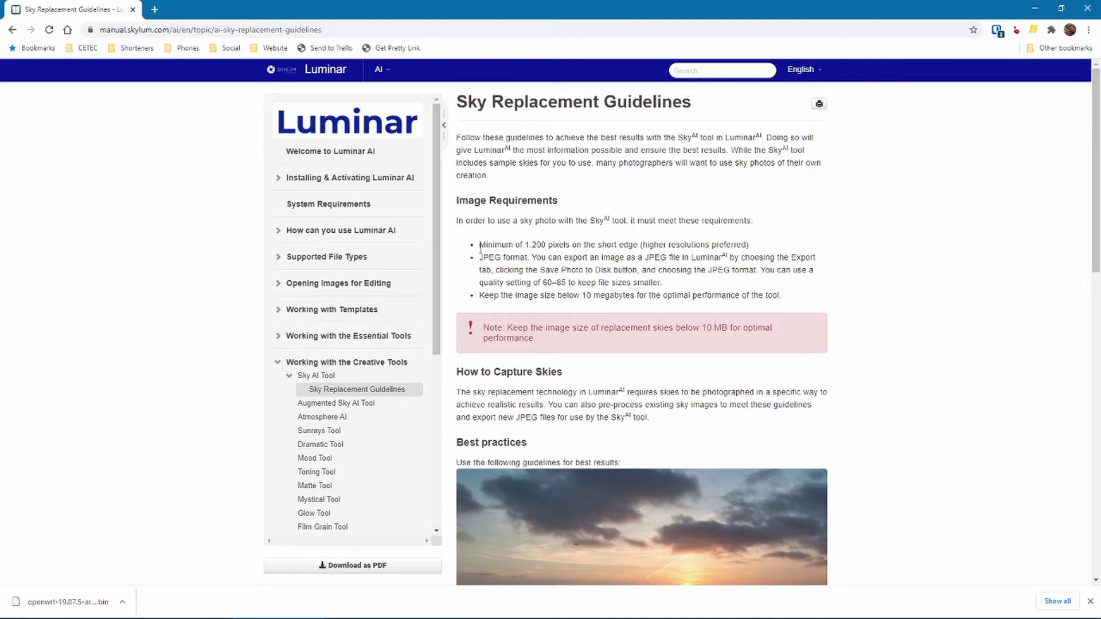
left_click_drag(478, 245, 638, 246)
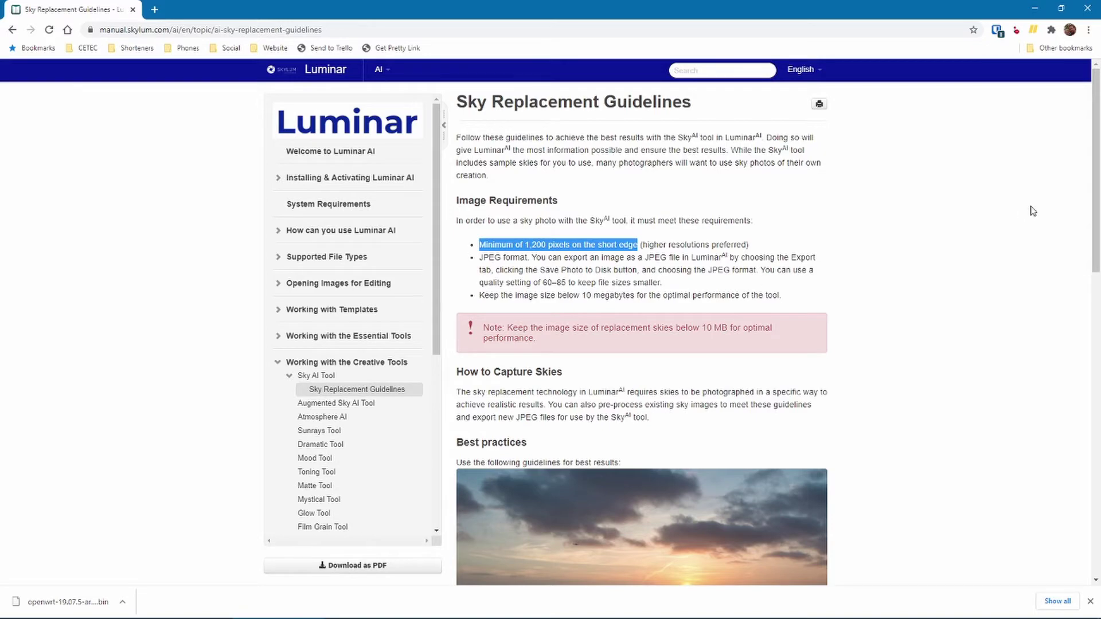
scroll(1031, 211, "down", 2)
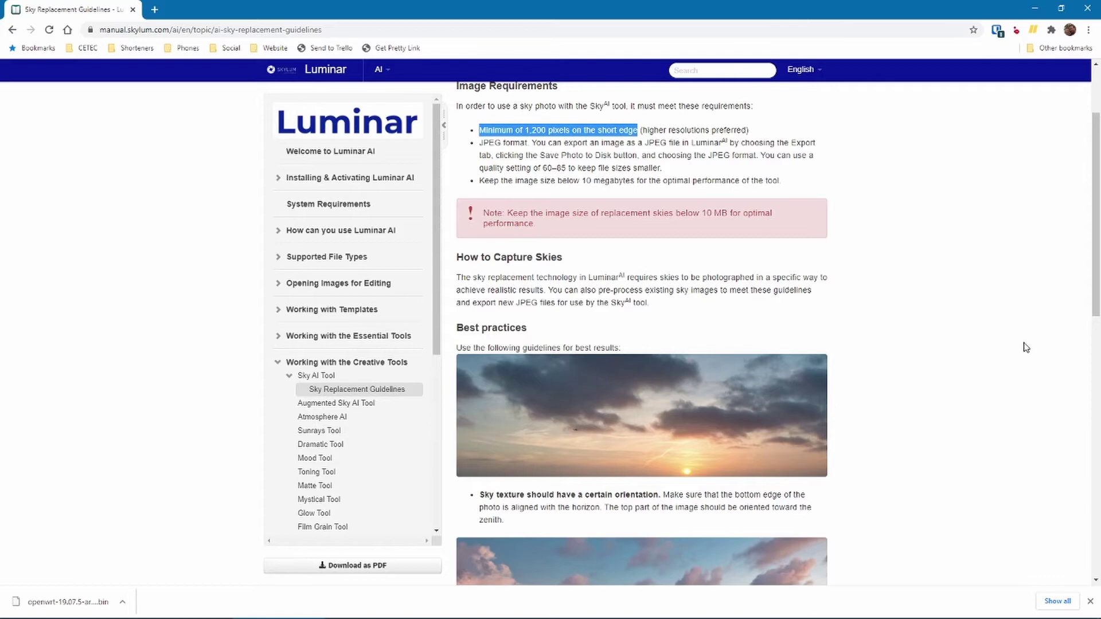
scroll(1020, 349, "down", 1)
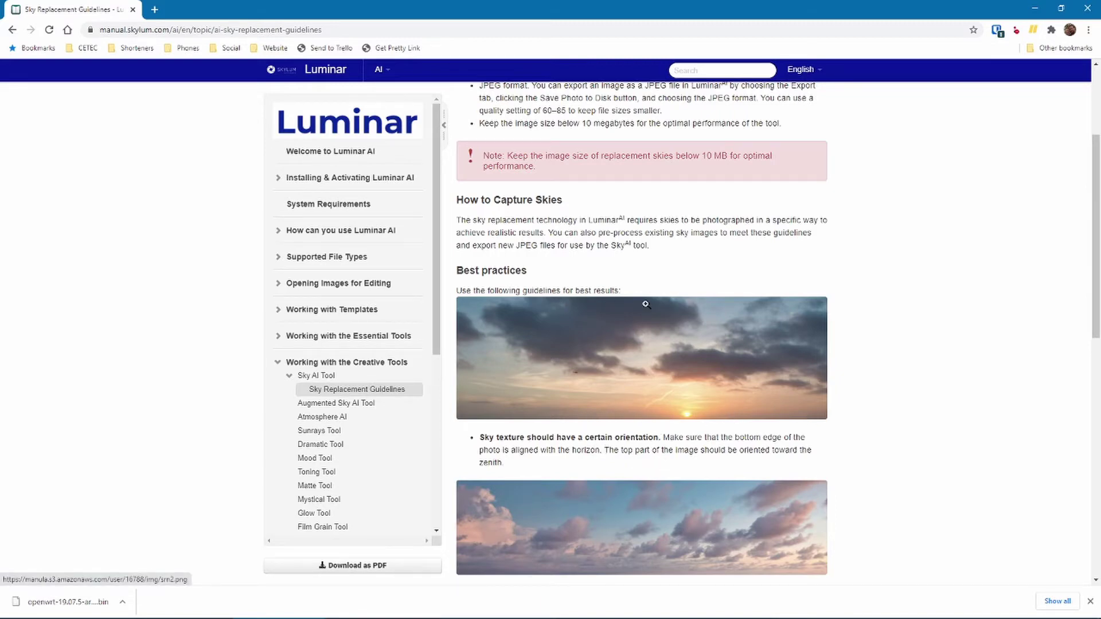
scroll(877, 329, "down", 2)
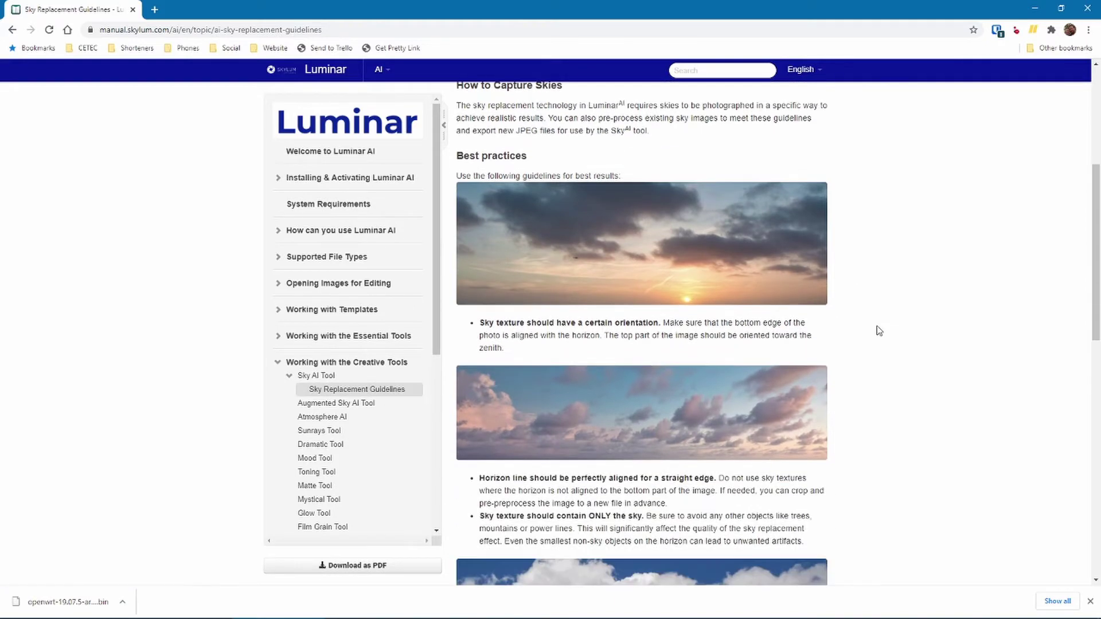
scroll(956, 344, "down", 1)
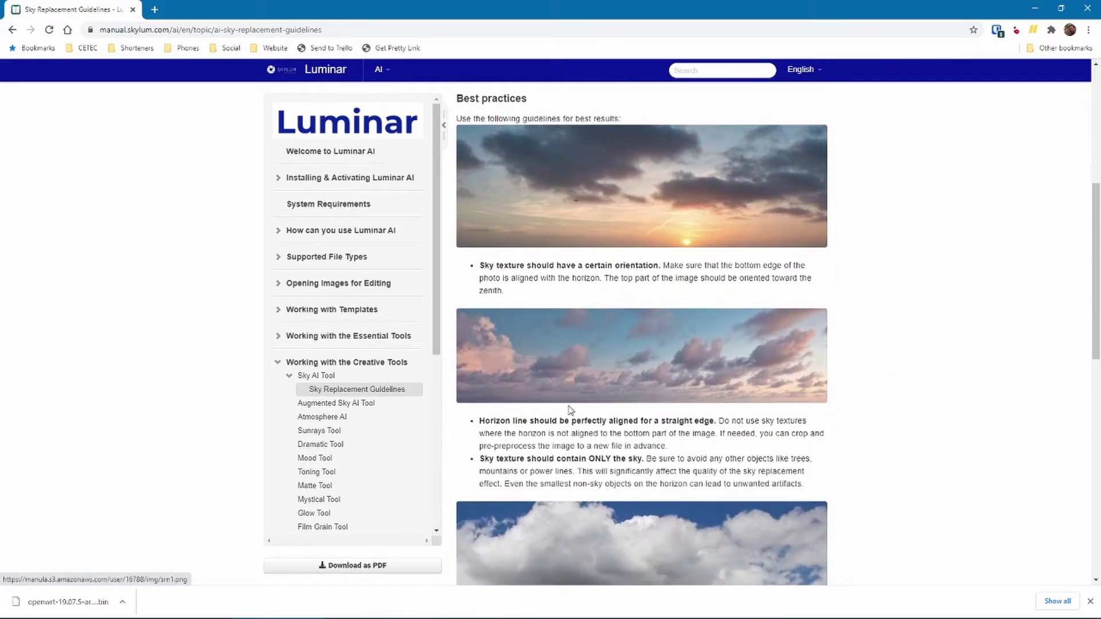
scroll(913, 397, "down", 1)
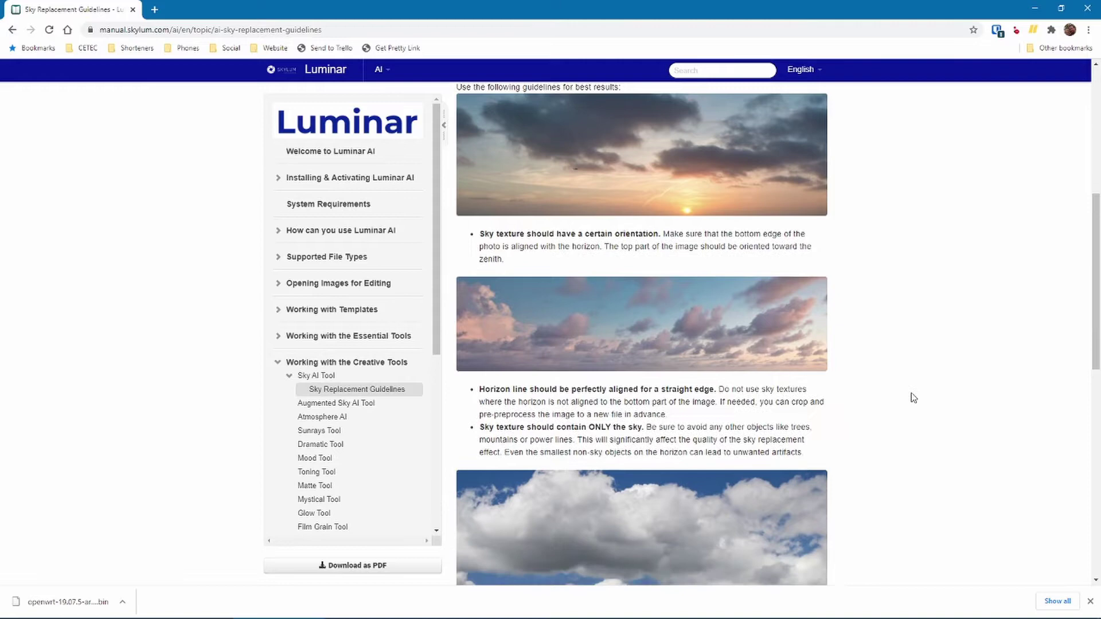
scroll(913, 397, "down", 3)
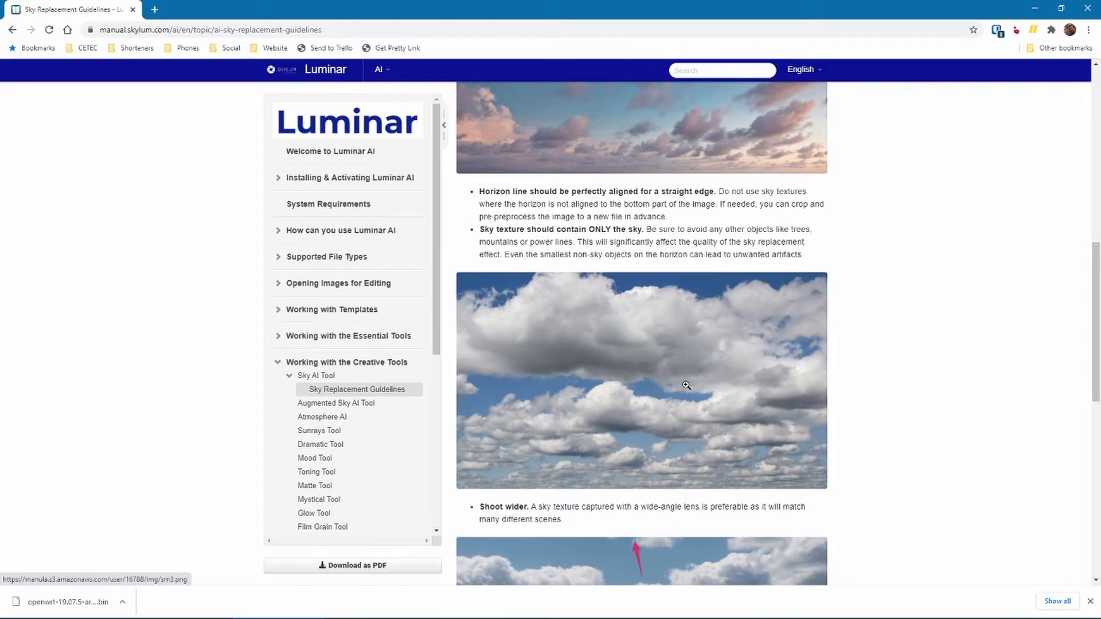
scroll(687, 386, "down", 2)
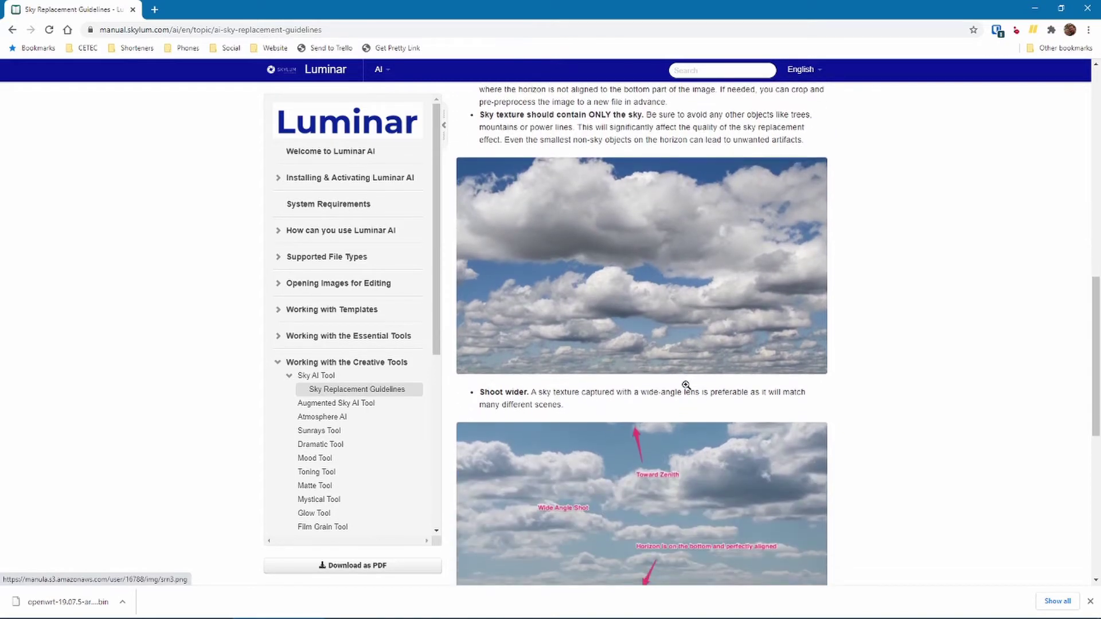
scroll(686, 389, "down", 2)
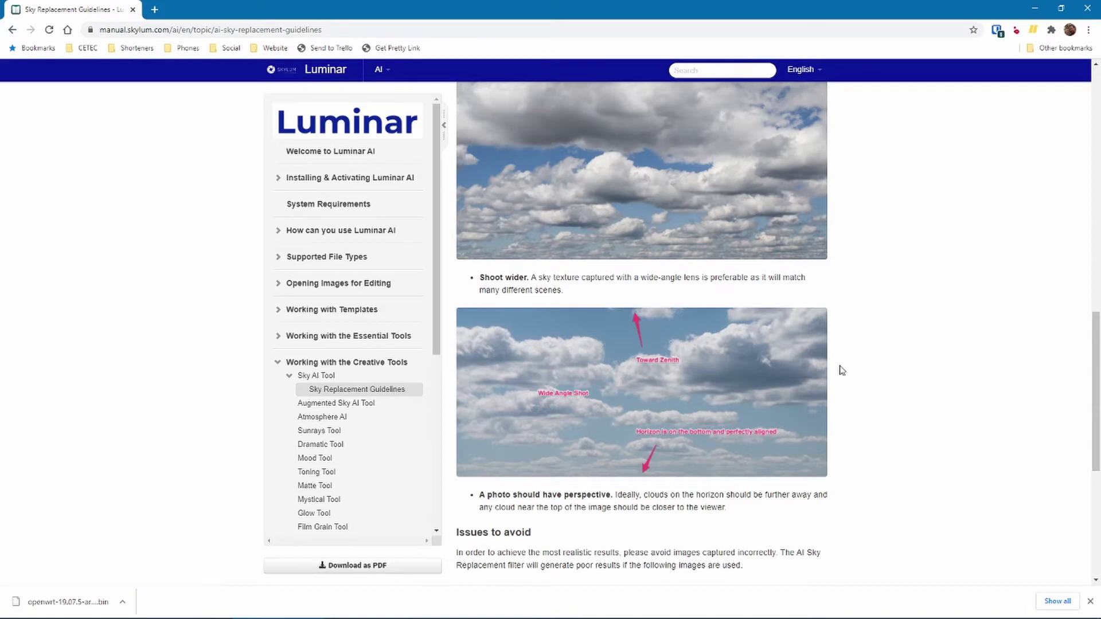
scroll(839, 368, "down", 1)
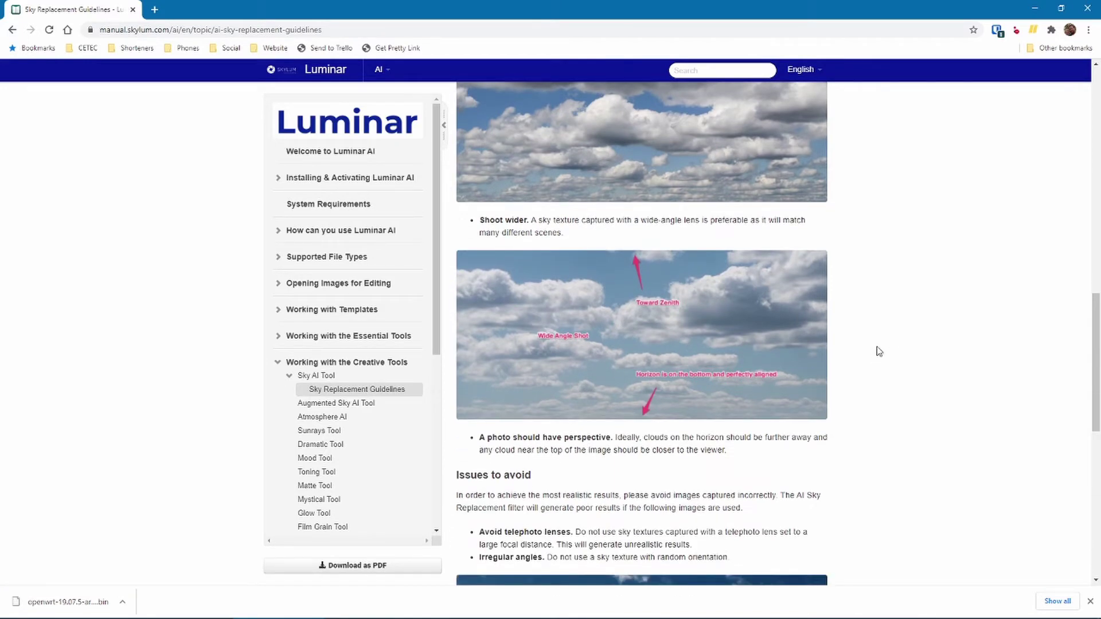
scroll(880, 350, "down", 1)
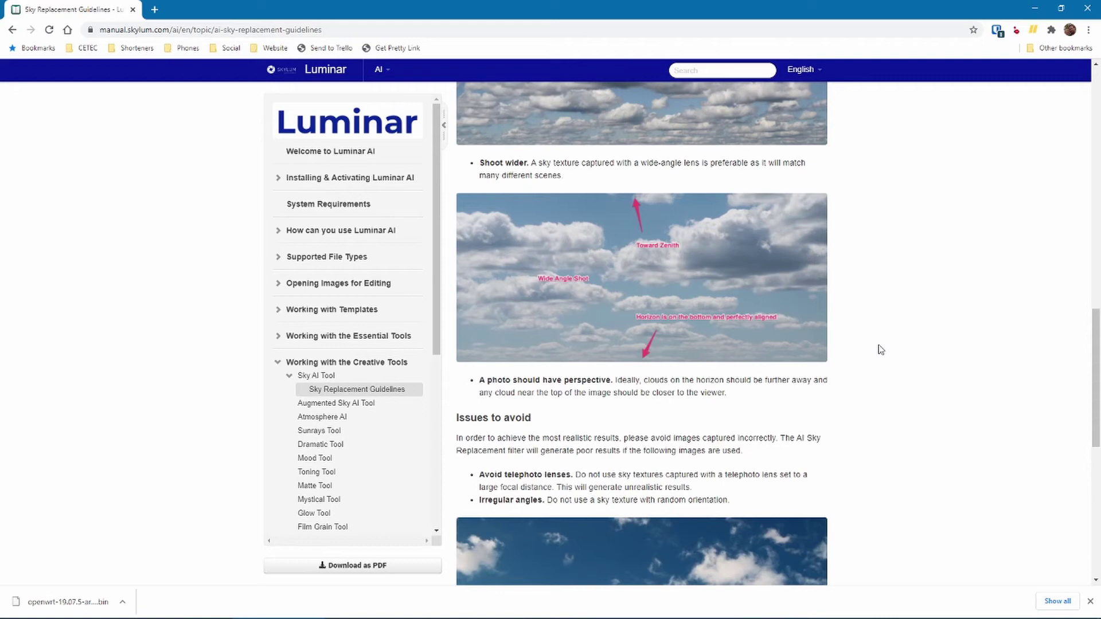
scroll(880, 350, "down", 6)
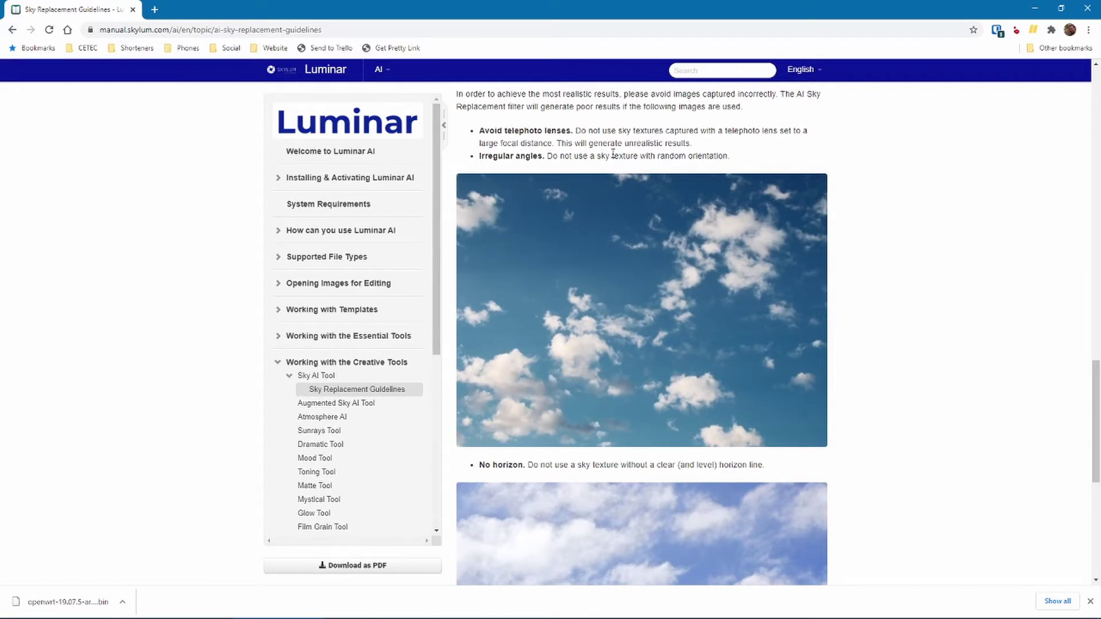
scroll(694, 395, "down", 4)
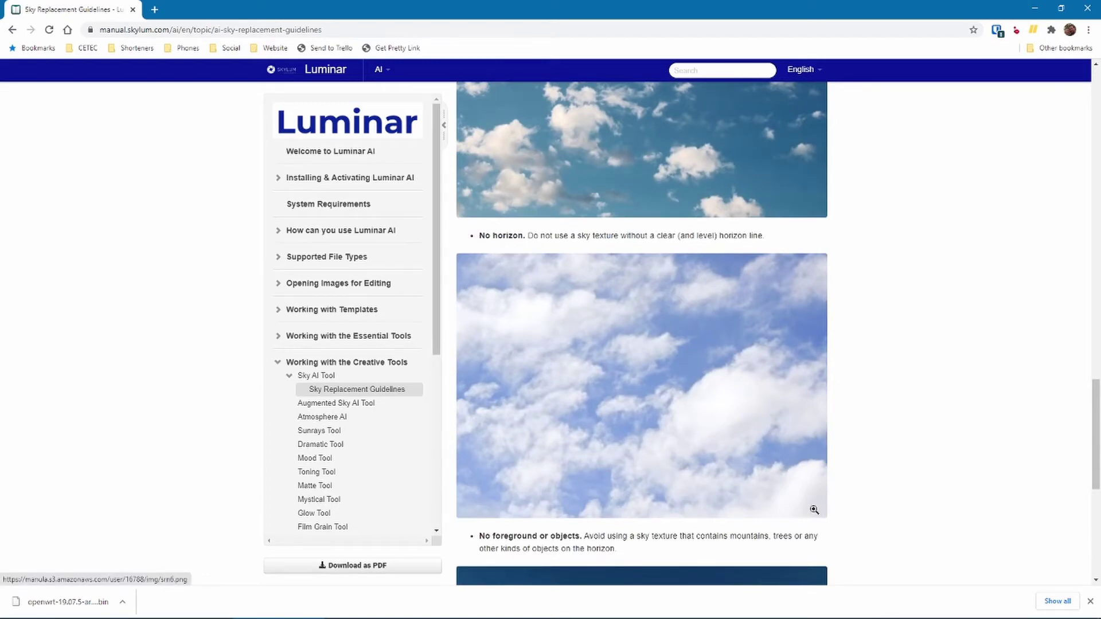
scroll(945, 376, "down", 5)
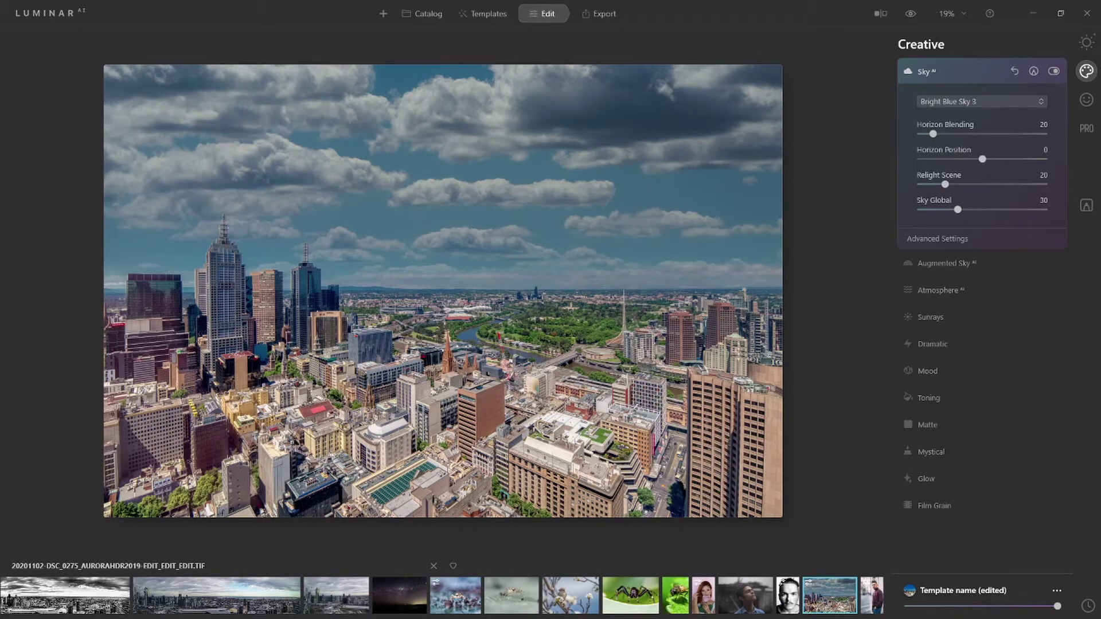
Open the Sky AI preset dropdown and scroll to the top of the list.
left_click(950, 102)
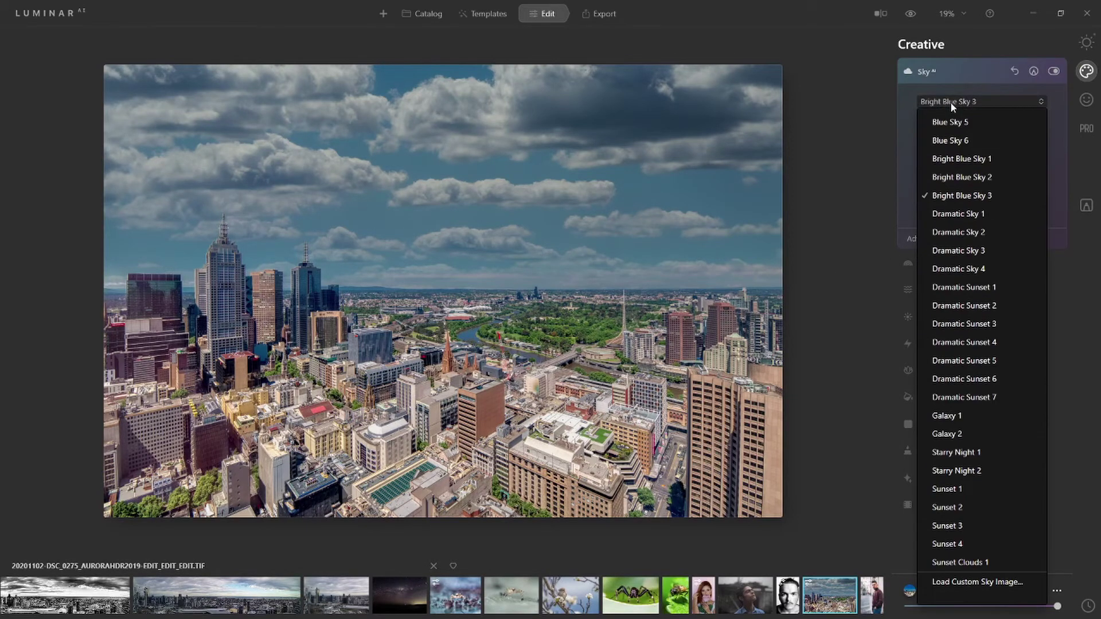
scroll(1013, 211, "up", 3)
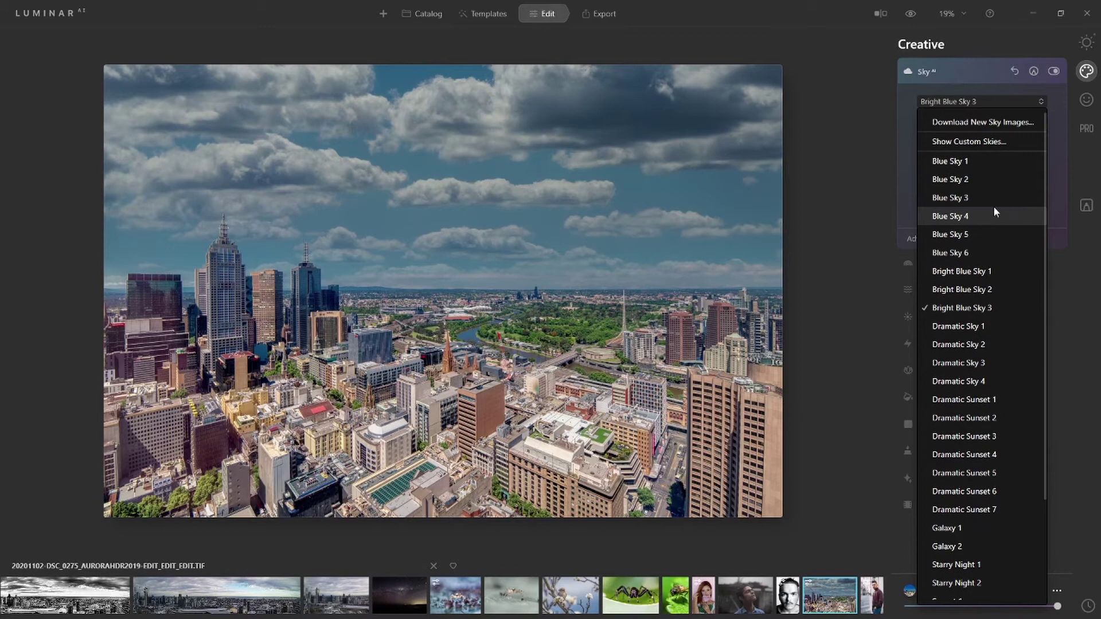
Open Show Custom Skies and copy the six sky images, including milky-way and thunderstorm, into Custom.
left_click(979, 143)
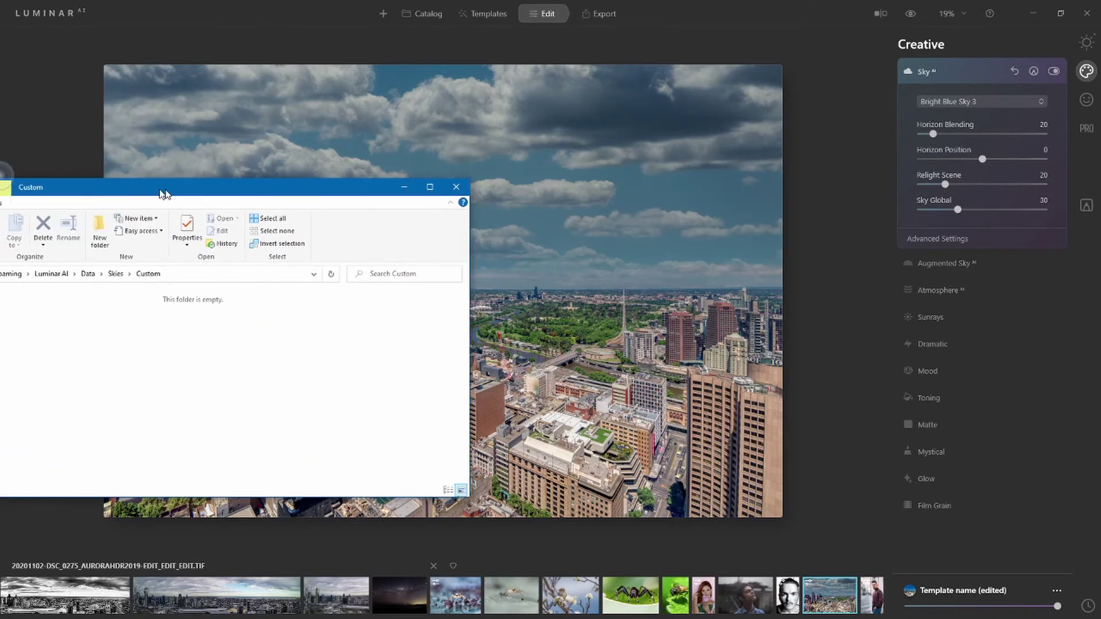
left_click_drag(159, 189, 624, 53)
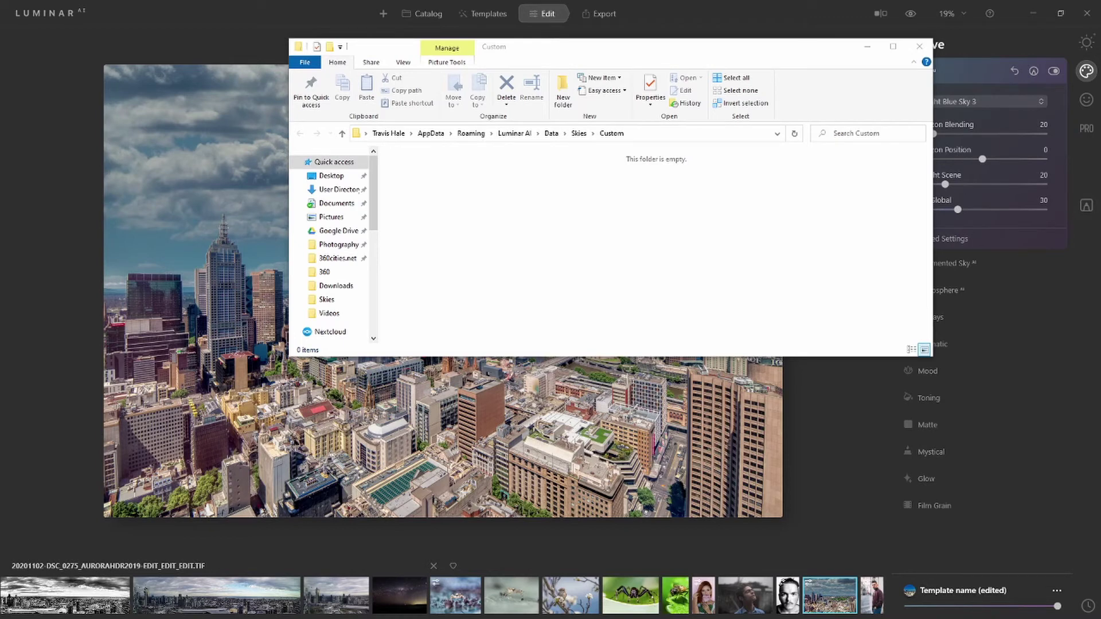
left_click_drag(290, 240, 607, 223)
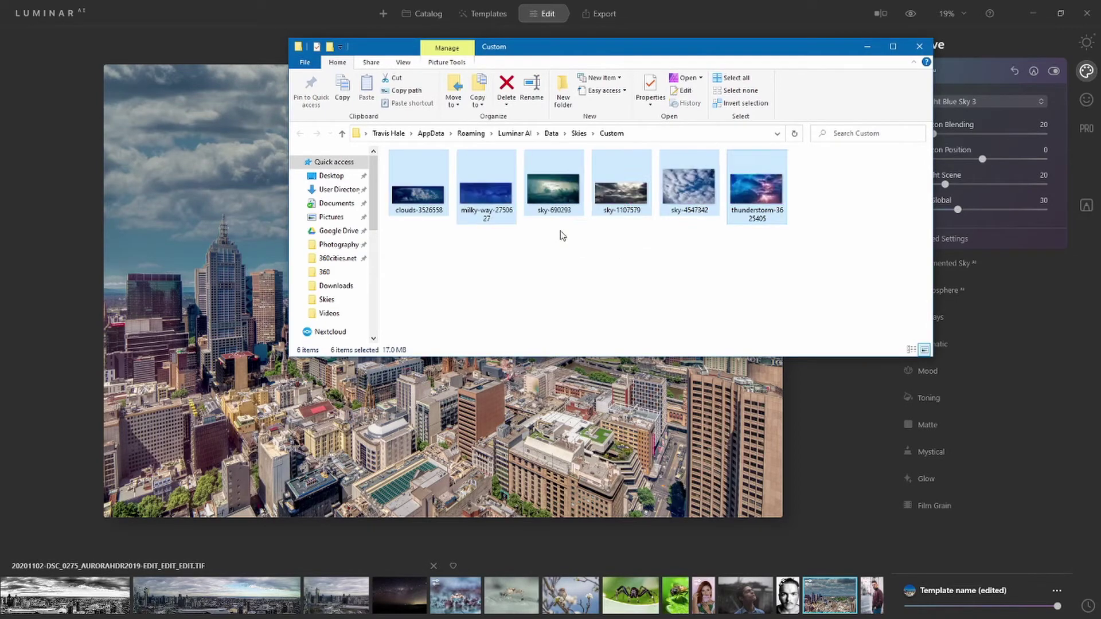
left_click(512, 243)
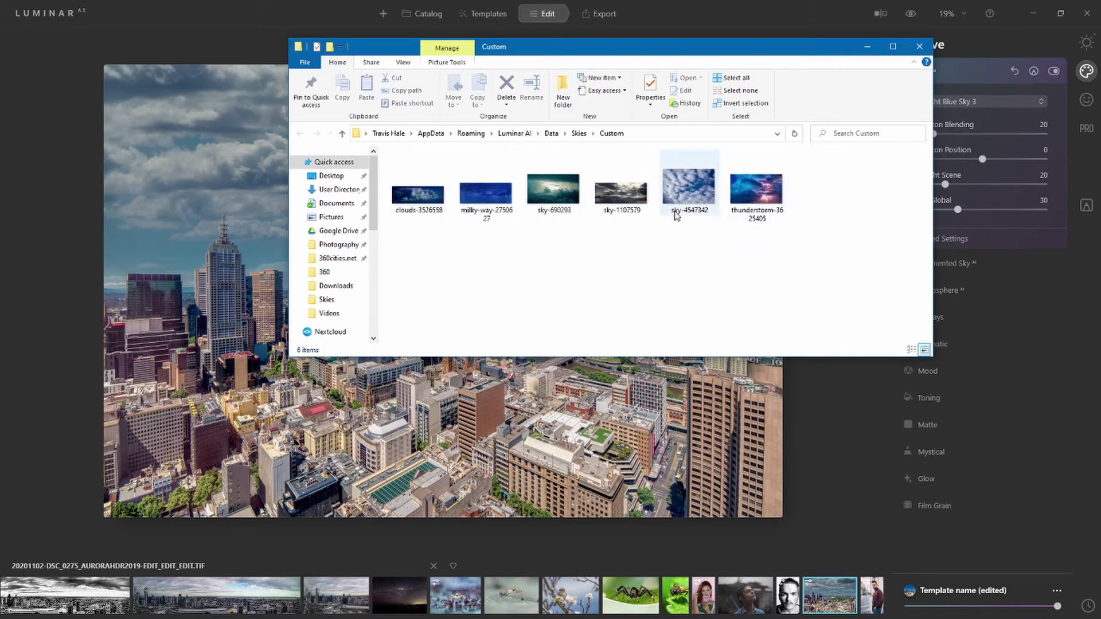
Create a Lightning subfolder and move the thunderstorm and clouds-3526558 images into it.
right_click(484, 254)
mouse_move(551, 437)
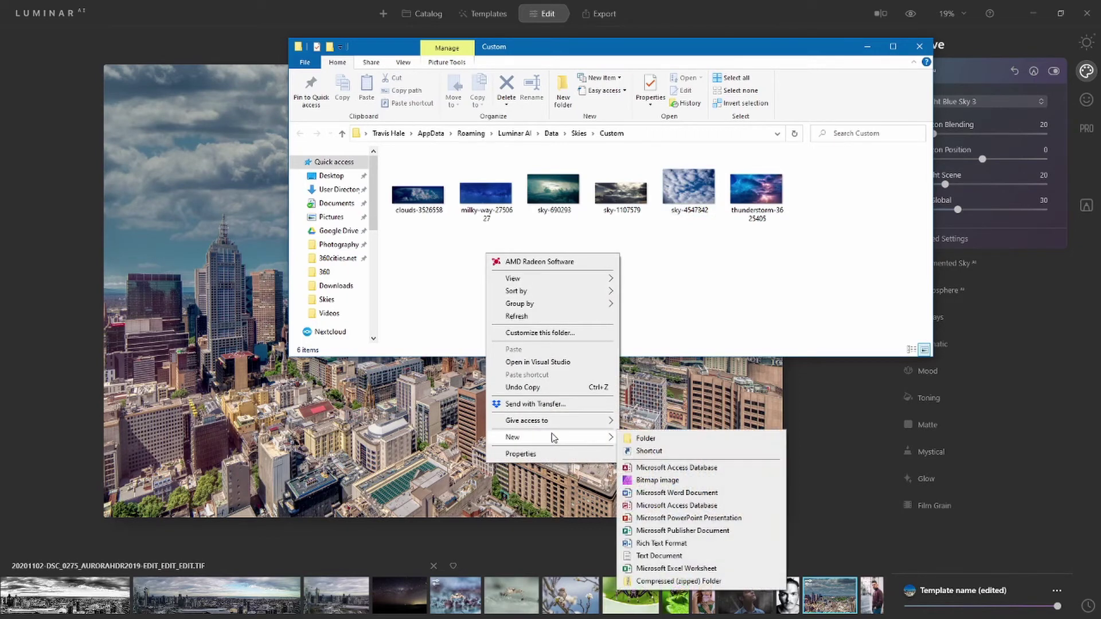
left_click(647, 438)
type("Lightning")
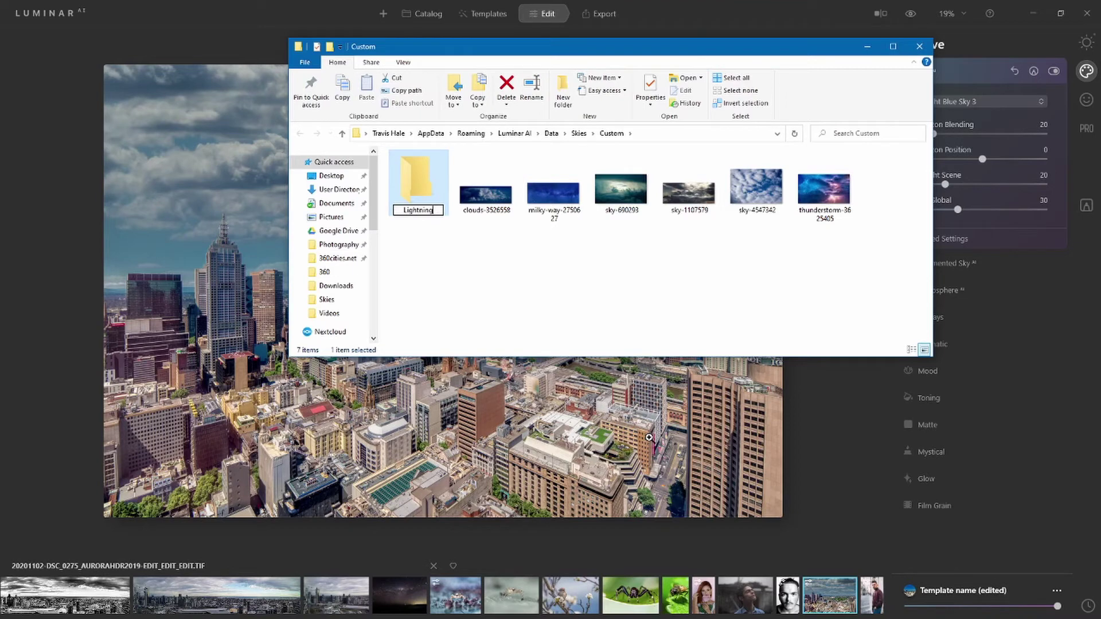
key("Return")
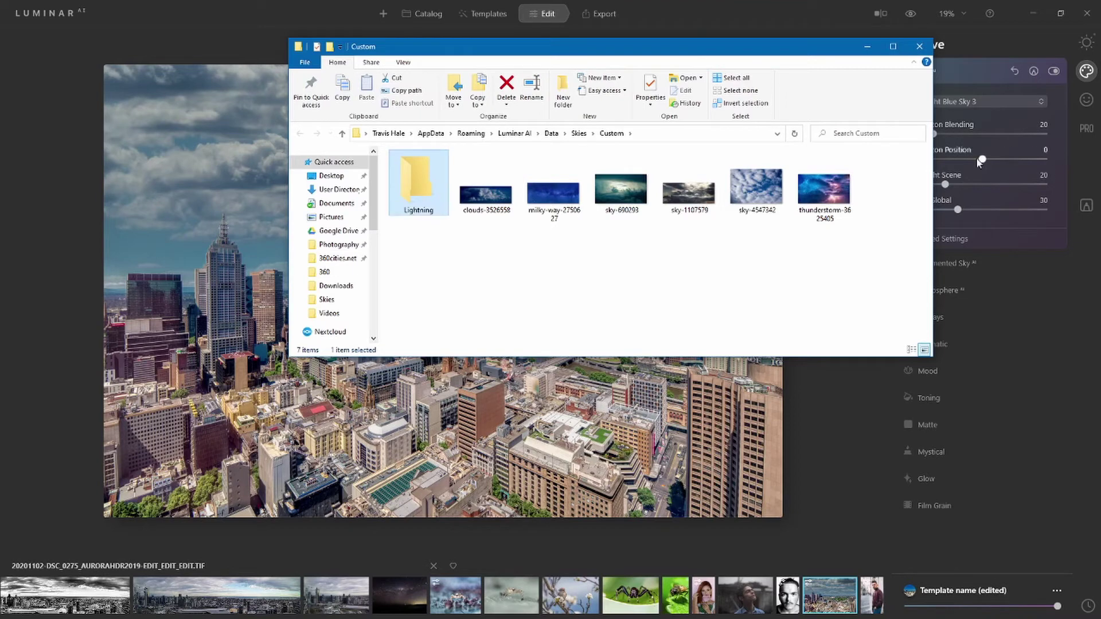
left_click(824, 189)
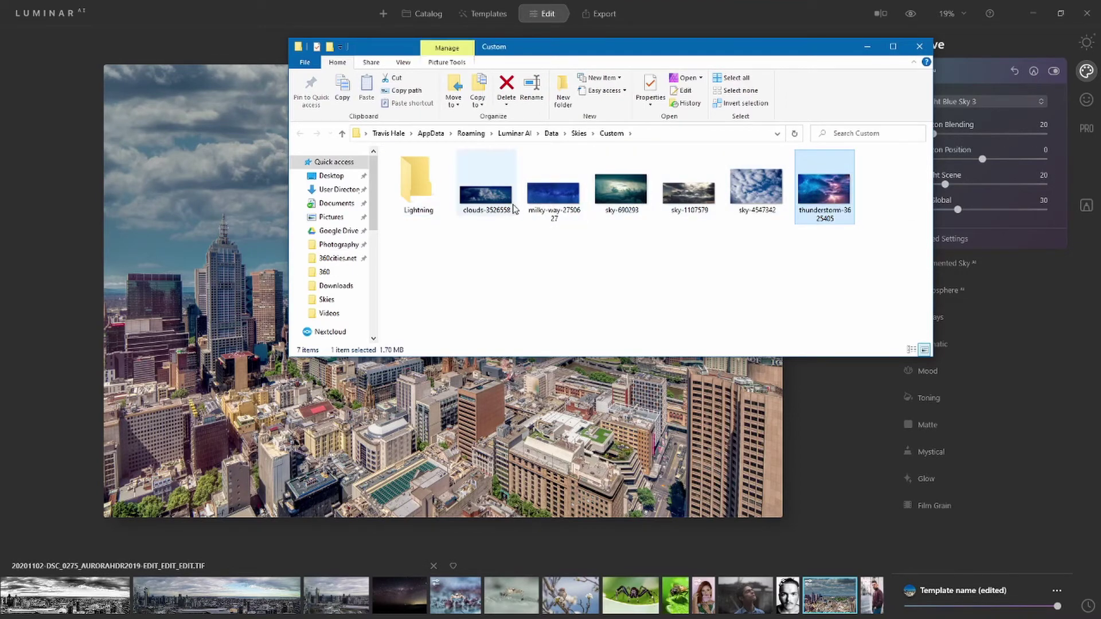
left_click(486, 195, "ctrl")
left_click_drag(486, 195, 425, 194)
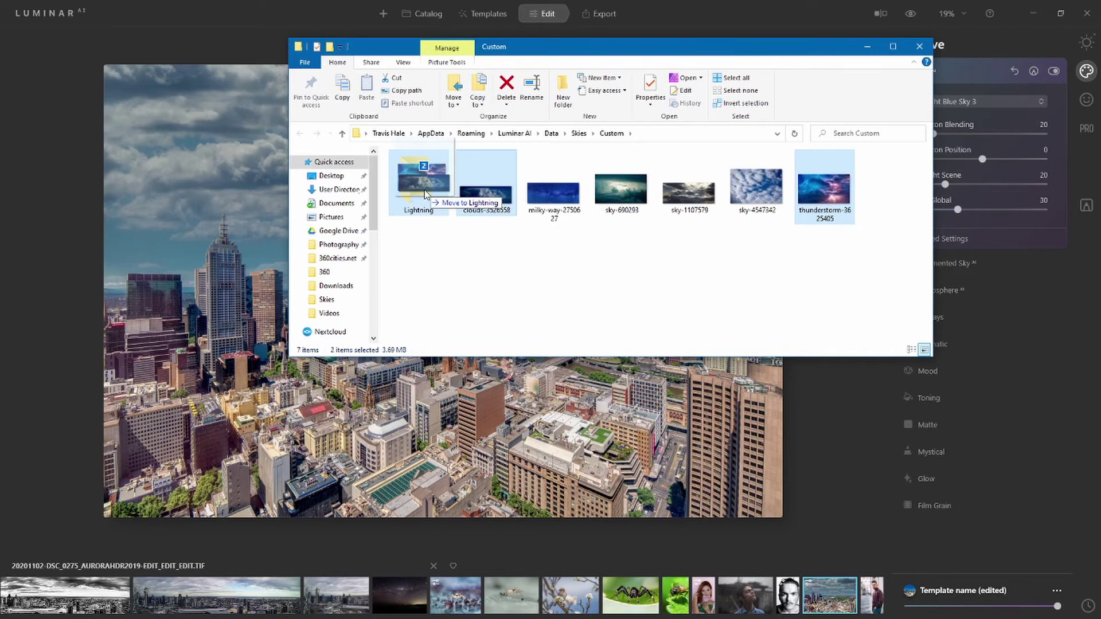
left_click_drag(424, 192, 424, 193)
Create a Night subfolder and move the milky-way image into it.
right_click(519, 257)
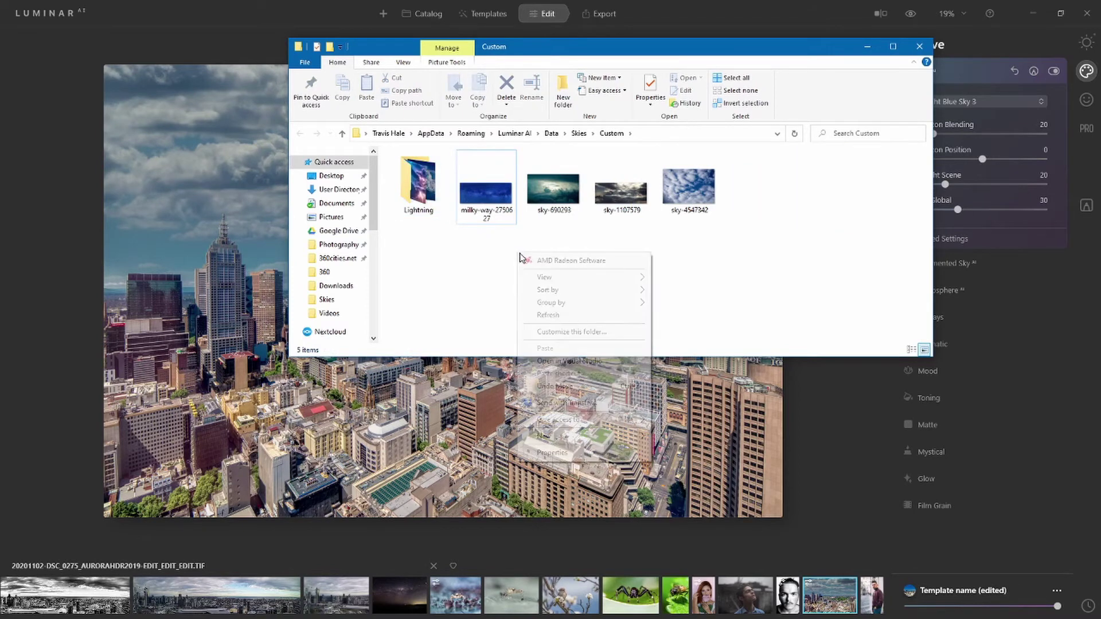
mouse_move(636, 435)
left_click(674, 436)
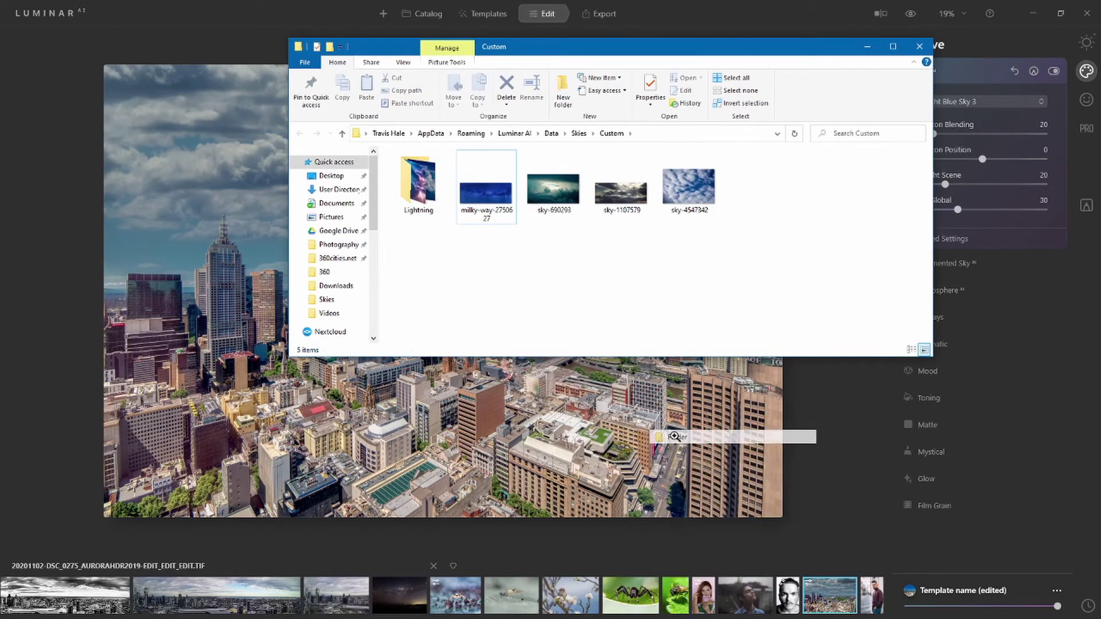
type("Night")
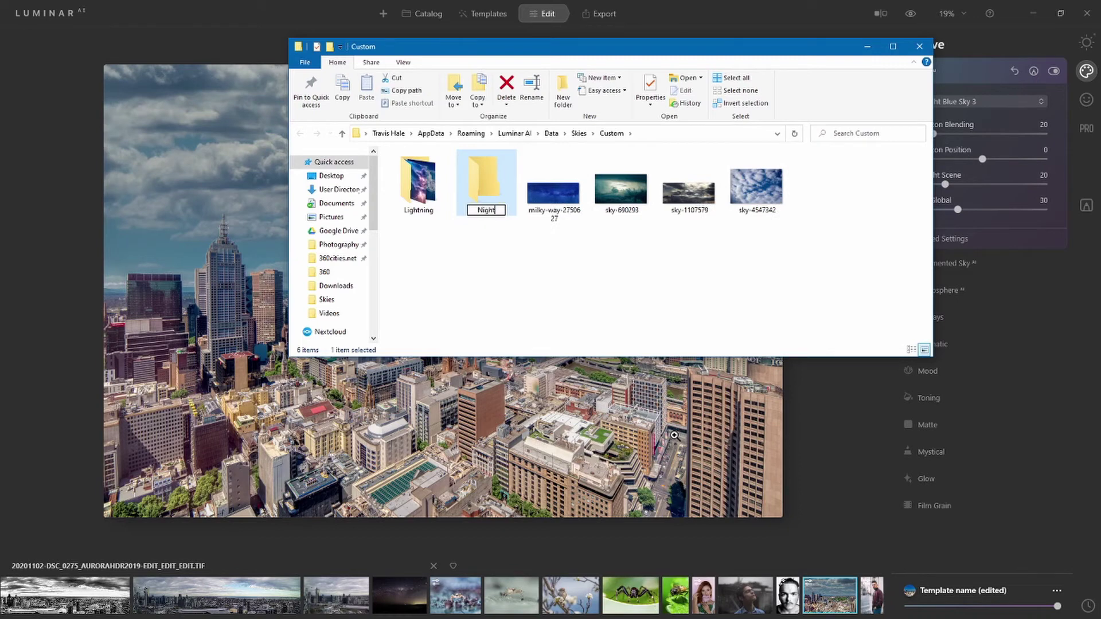
key("Return")
left_click_drag(567, 202, 501, 195)
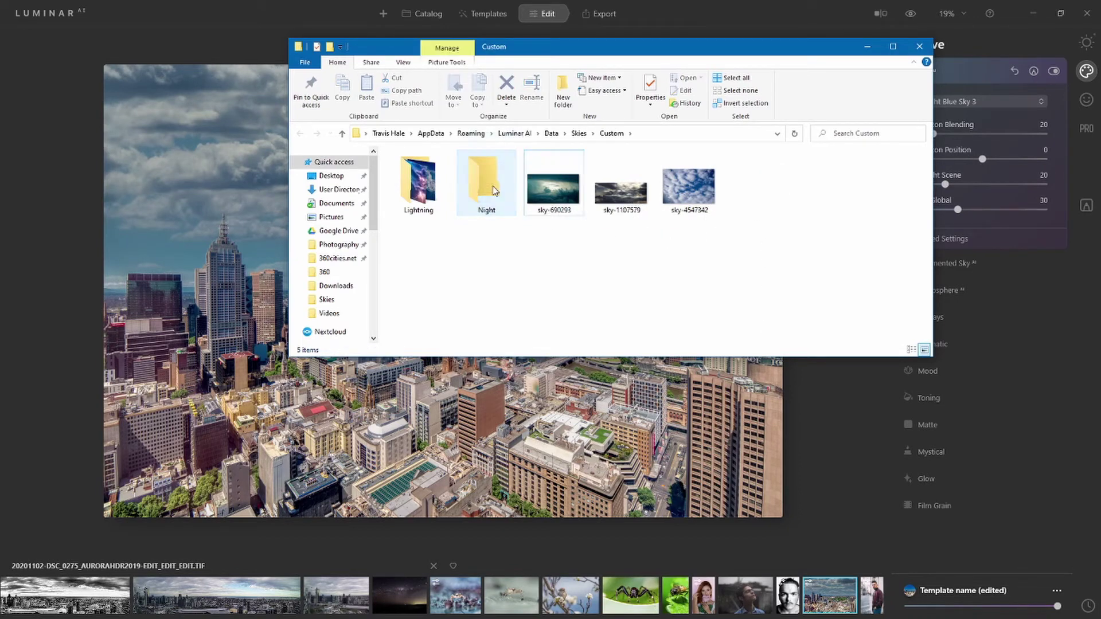
Create a Storms subfolder and move sky-690293, sky-1107579 and sky-4547342 into it.
right_click(569, 260)
mouse_move(676, 442)
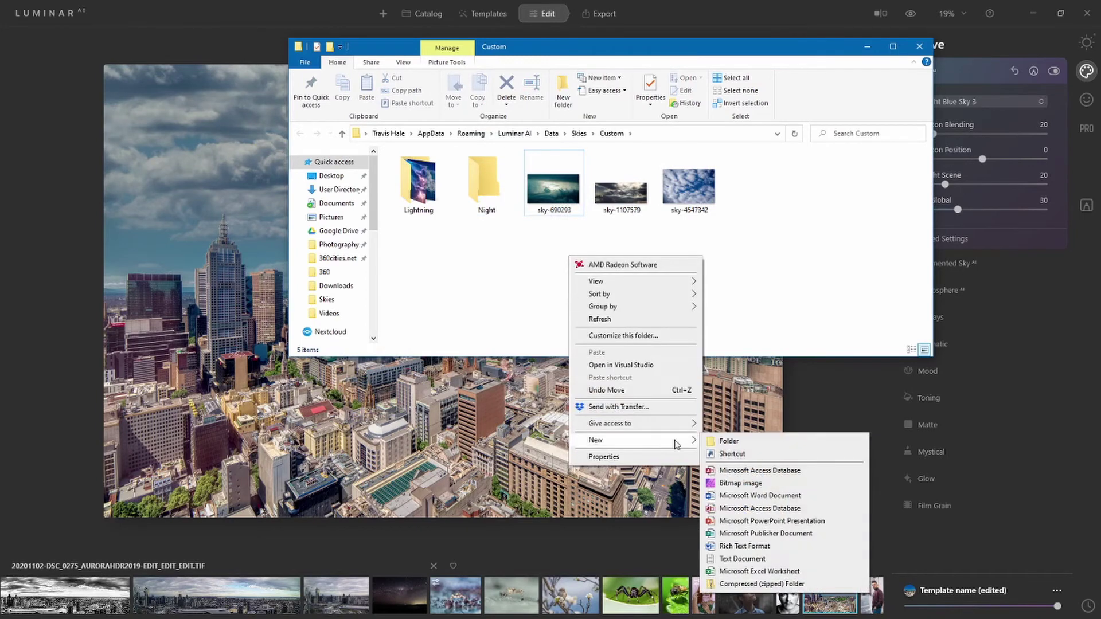
left_click(730, 441)
type("Storms")
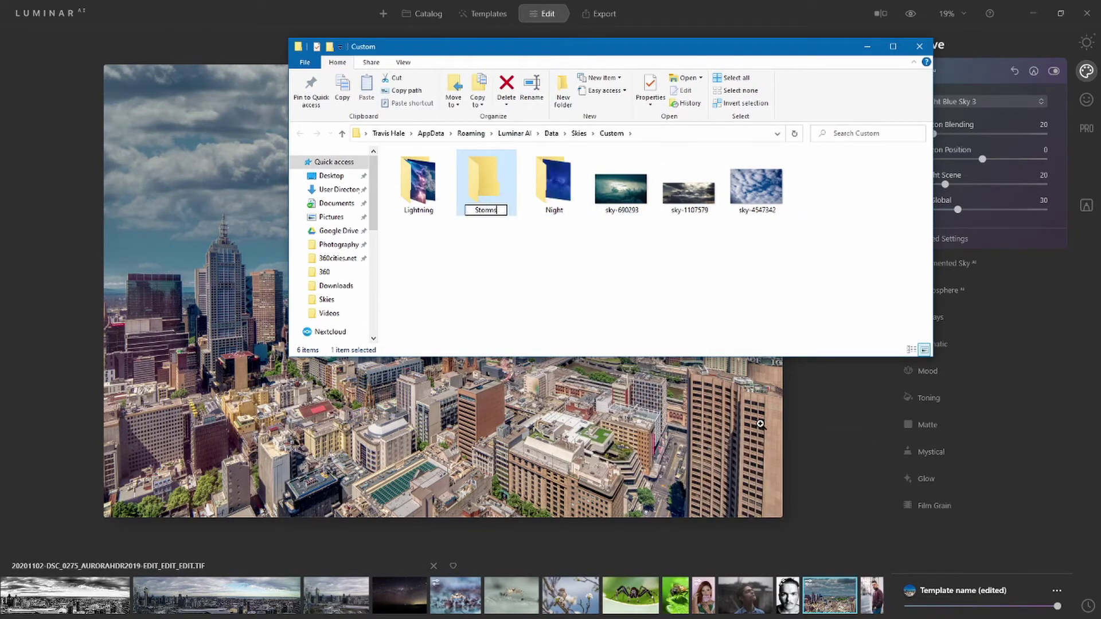
key("Return")
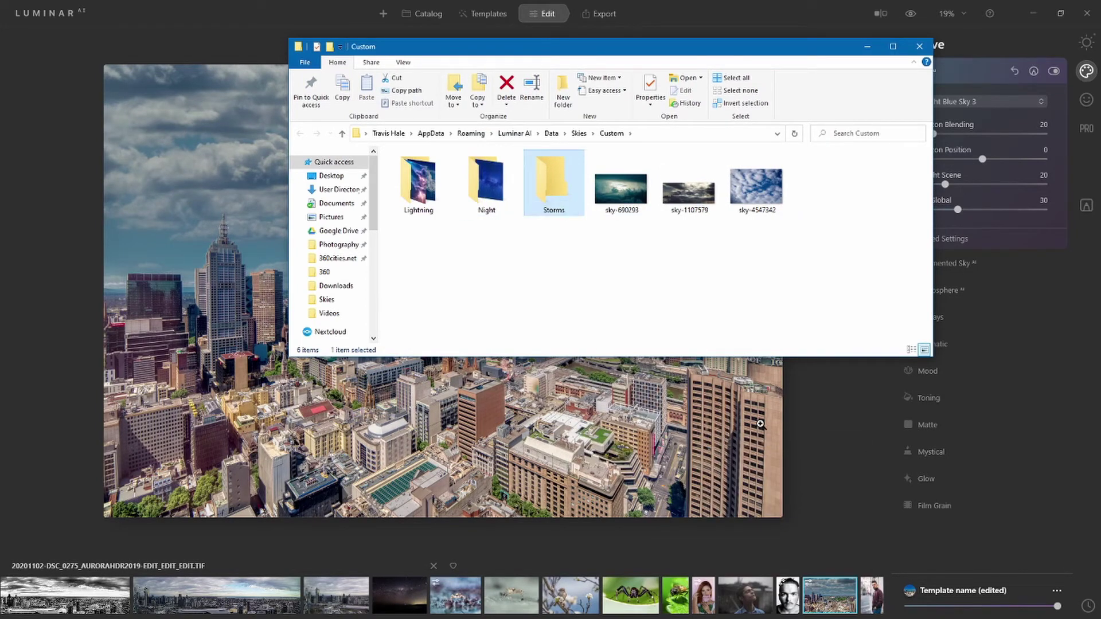
left_click(612, 201)
left_click_drag(611, 248, 845, 156)
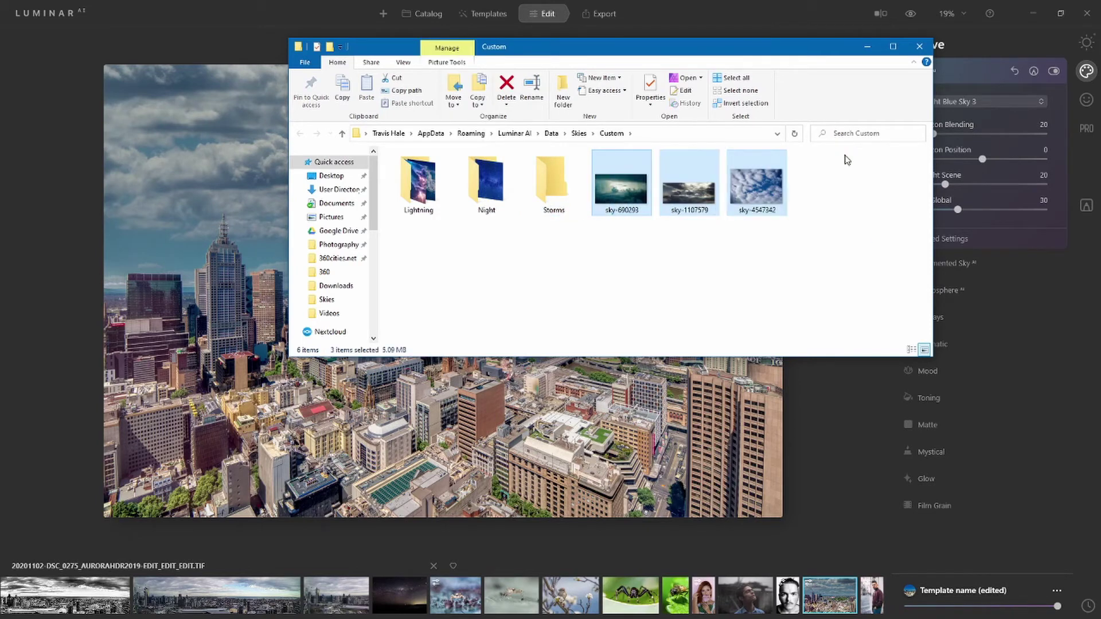
left_click_drag(772, 189, 539, 195)
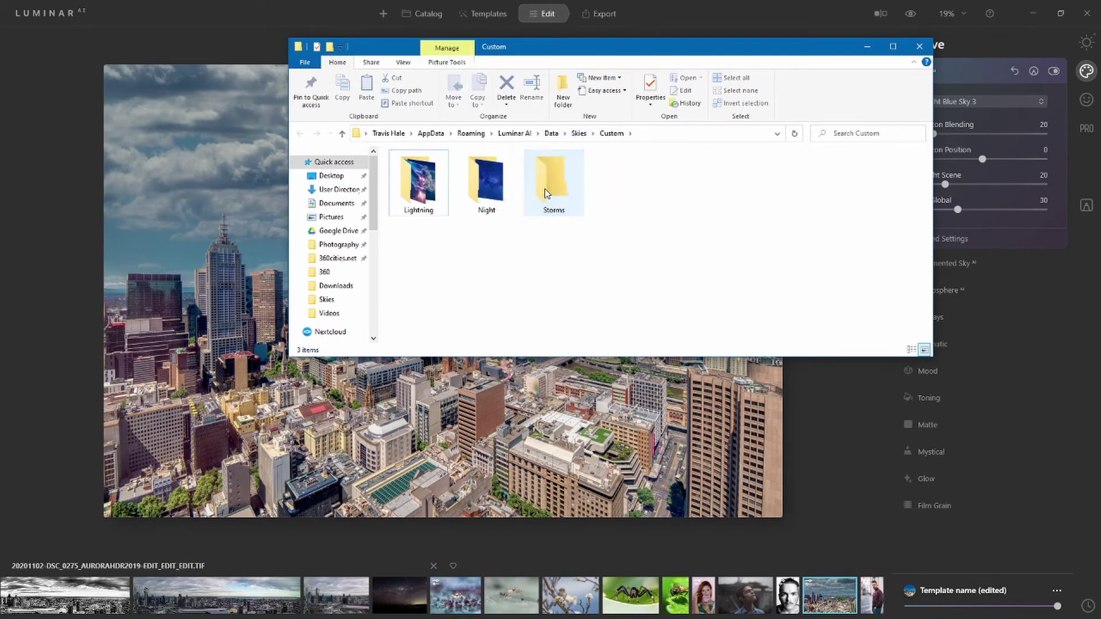
Close the skies folder, reopen it with Show Custom Skies, then close it again.
left_click(919, 47)
left_click(949, 102)
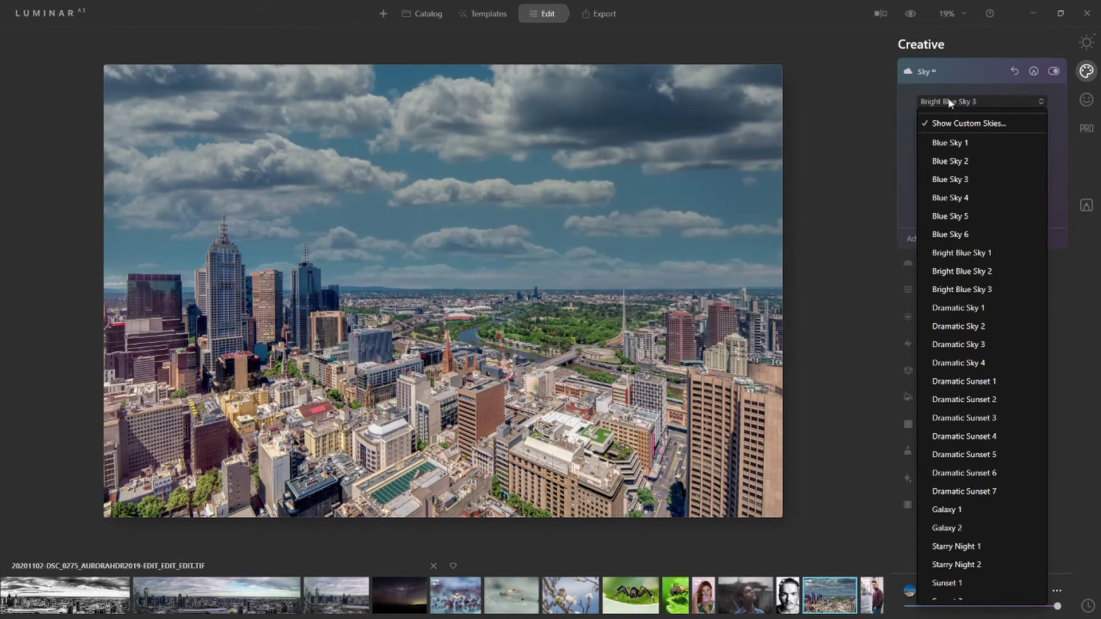
left_click(964, 140)
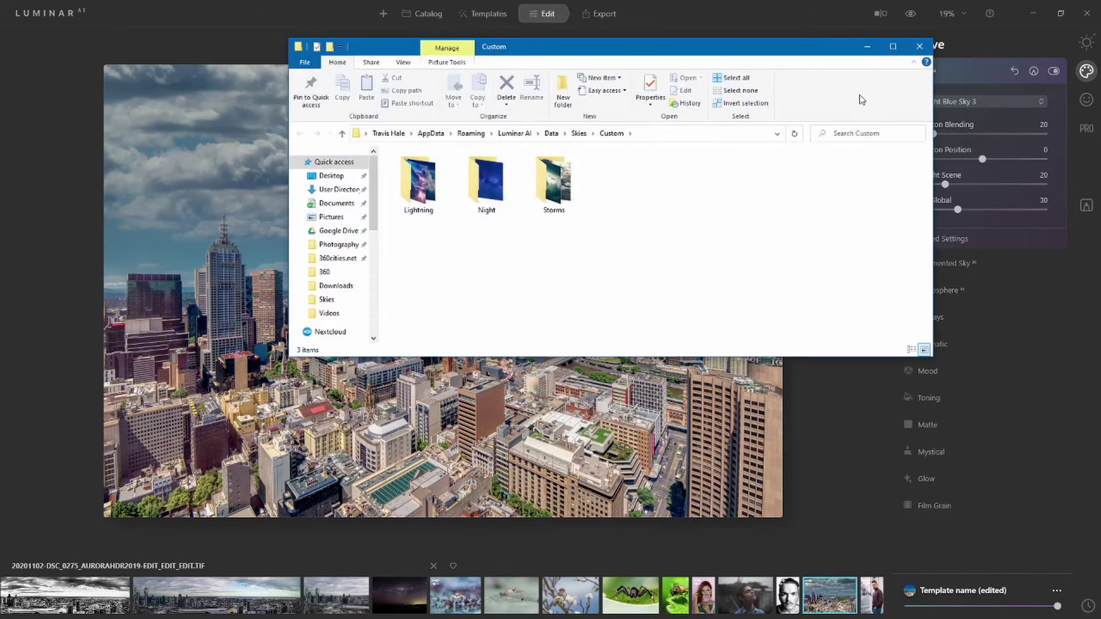
left_click(919, 47)
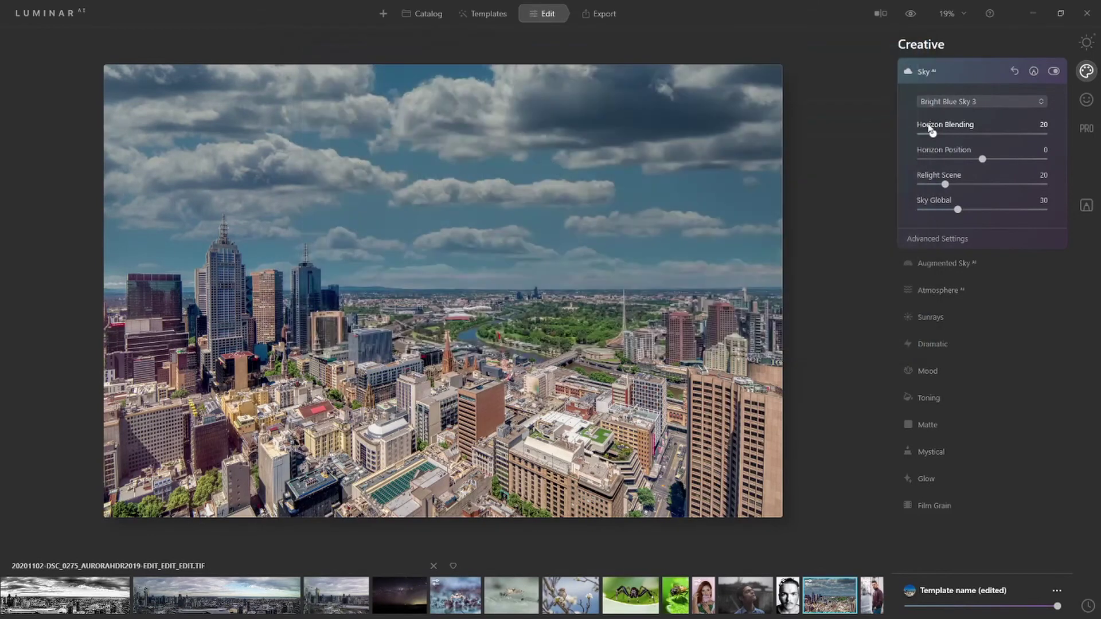
Scroll through the sky list, then close it without changing the sky.
left_click(943, 100)
scroll(952, 464, "down", 5)
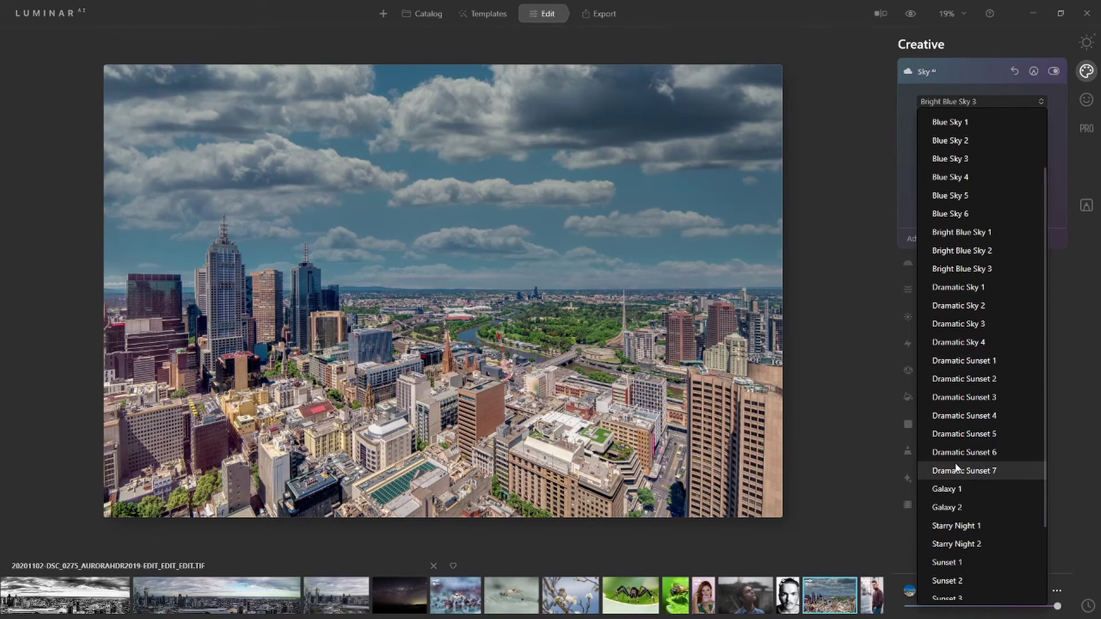
scroll(940, 321, "up", 5)
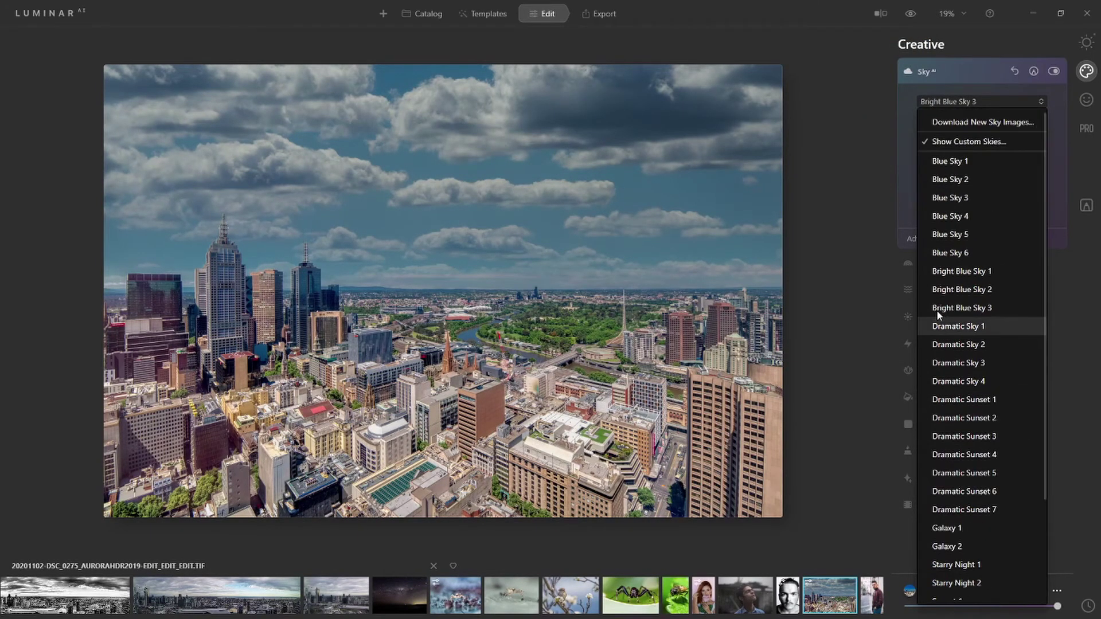
left_click(1089, 16)
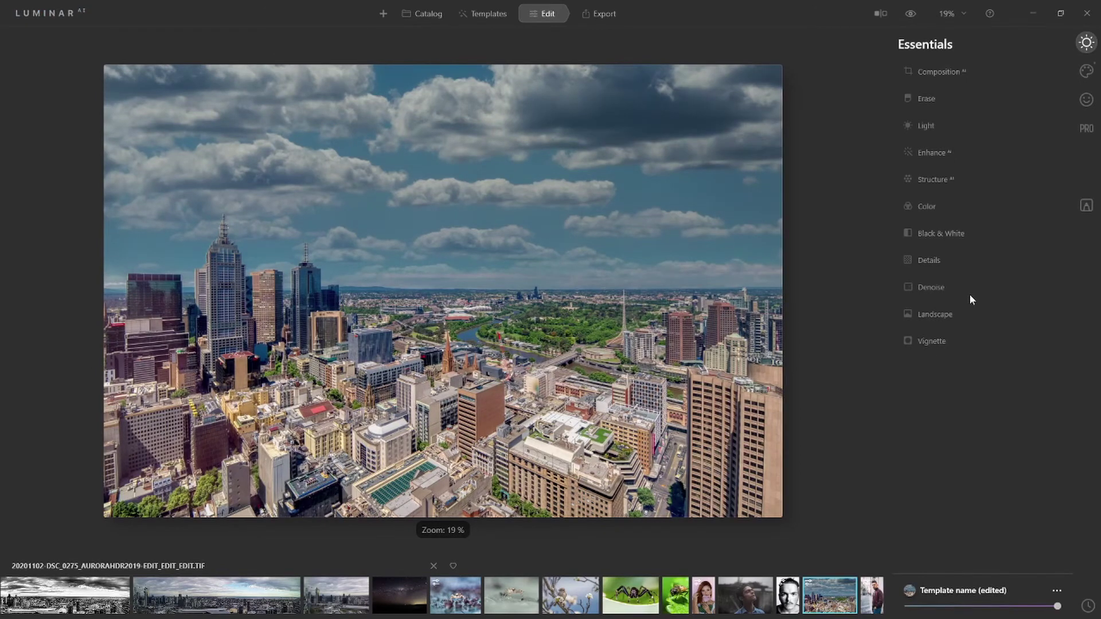
In the Creative tab's Sky AI, choose the custom thunderstorm-3625405 sky.
left_click(1085, 71)
left_click(944, 73)
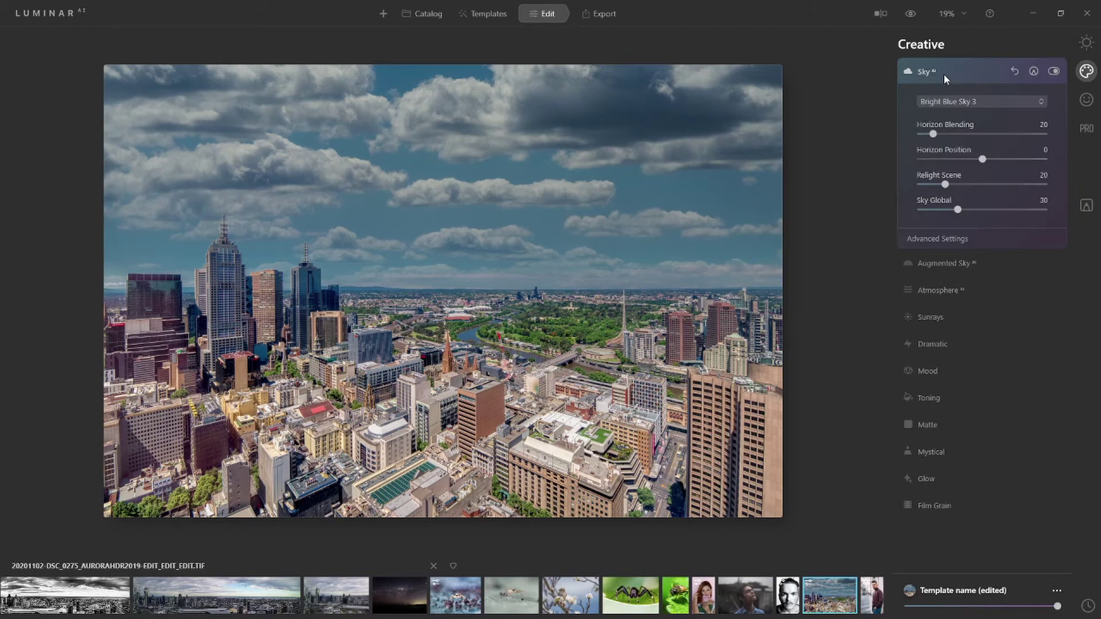
left_click(973, 104)
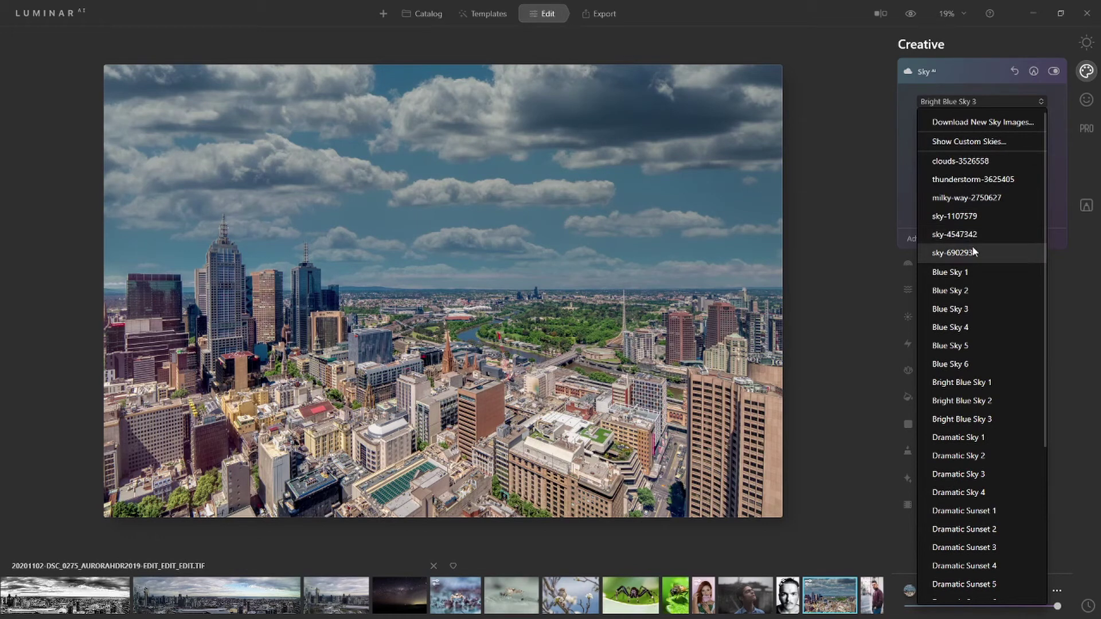
scroll(971, 271, "down", 5)
scroll(965, 280, "up", 5)
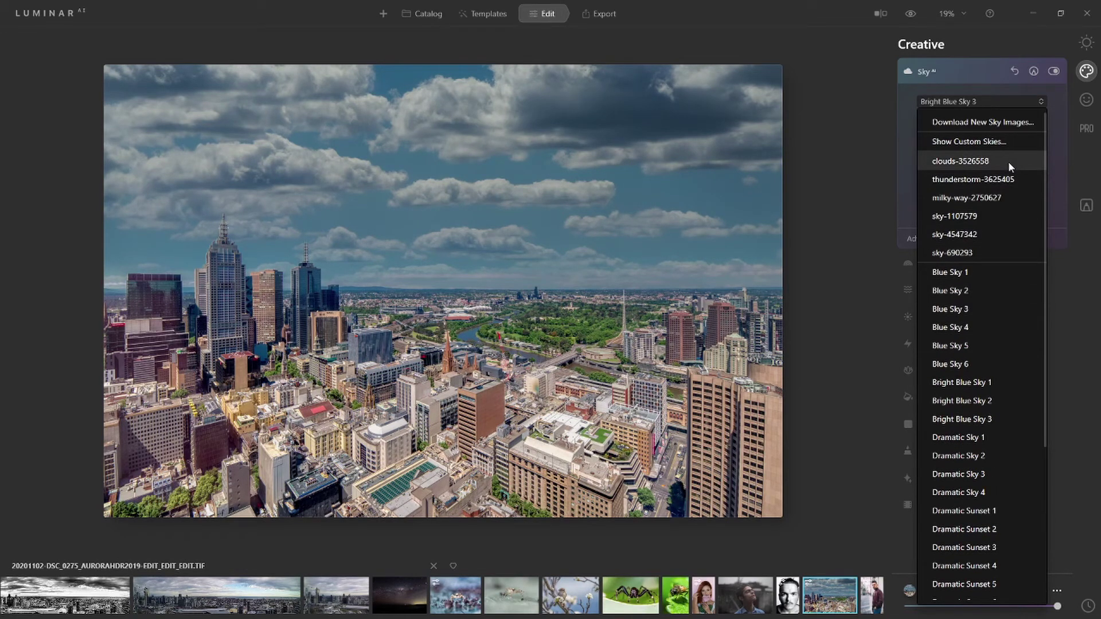
left_click(996, 180)
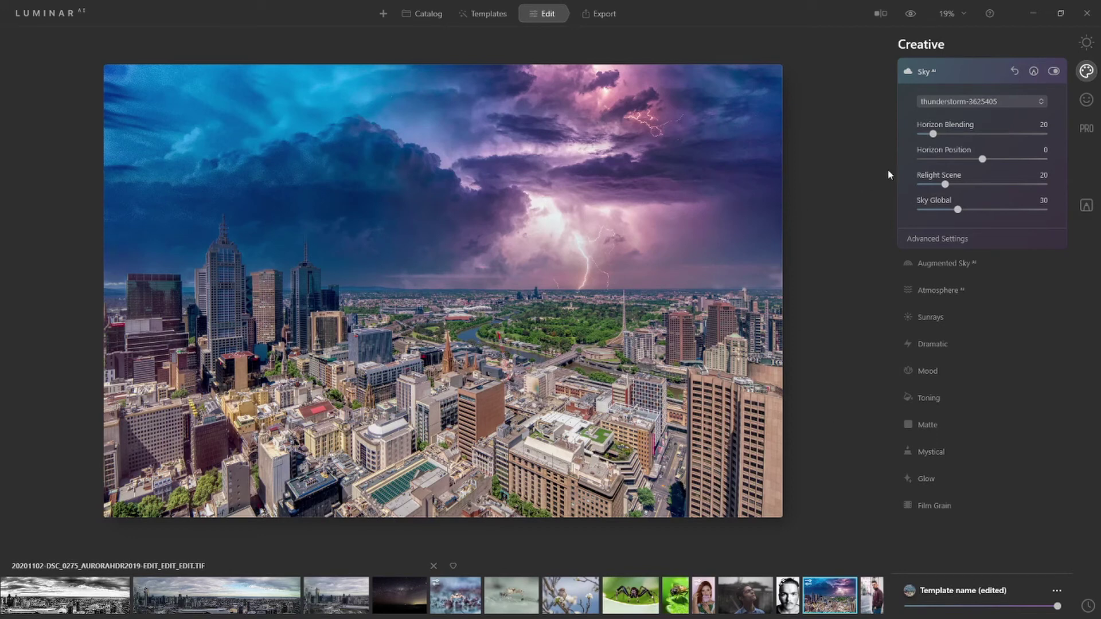
left_click(970, 101)
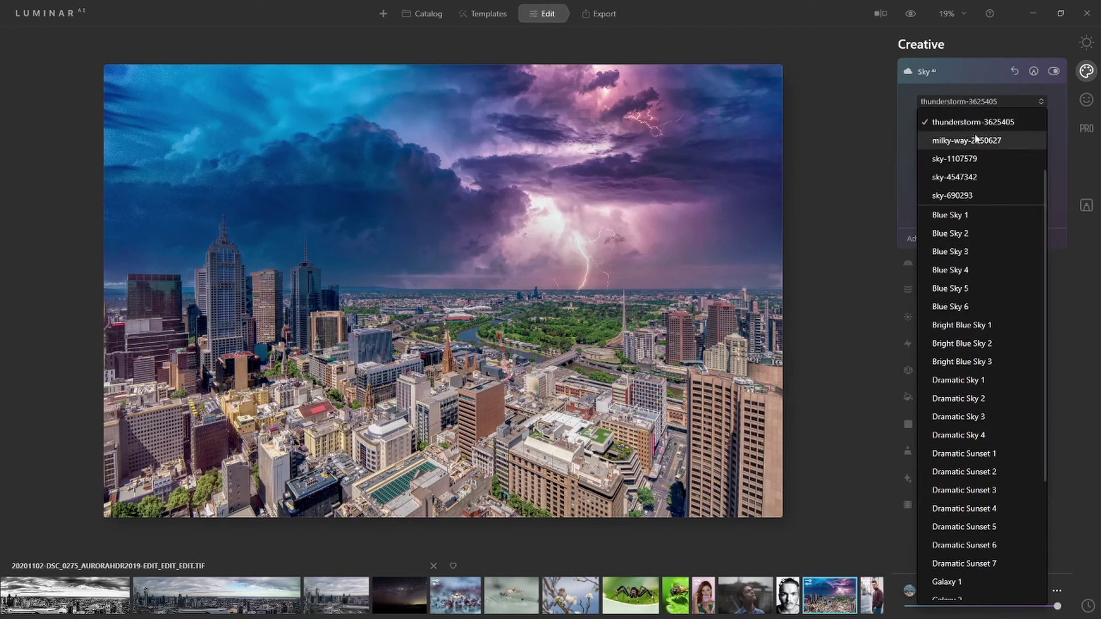
left_click(976, 195)
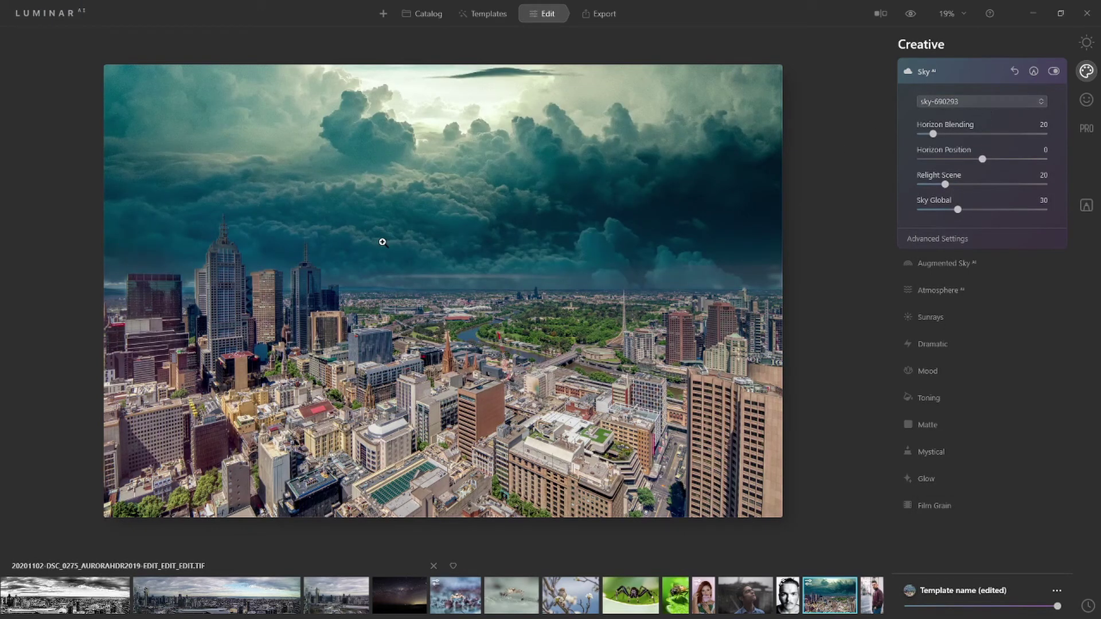
left_click(1003, 98)
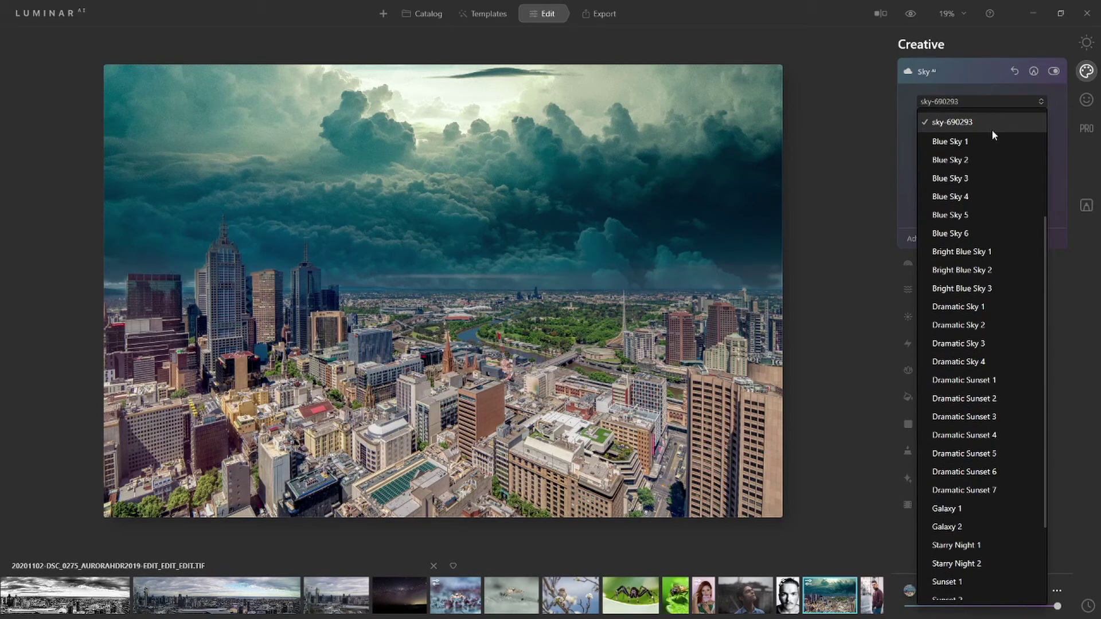
scroll(992, 129, "up", 2)
left_click(998, 161)
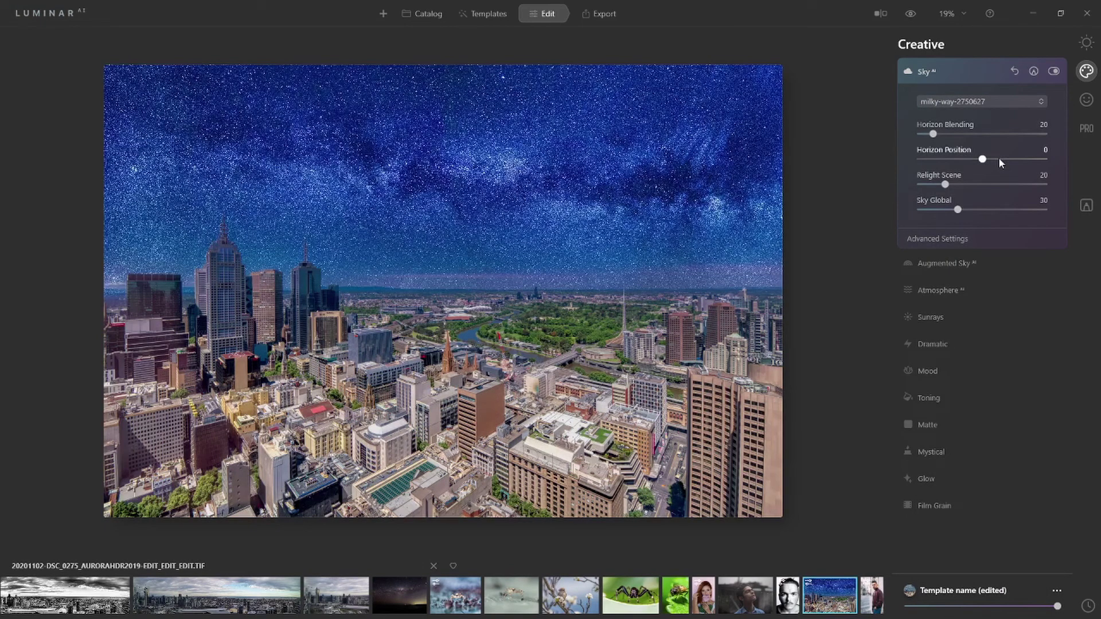
left_click(998, 106)
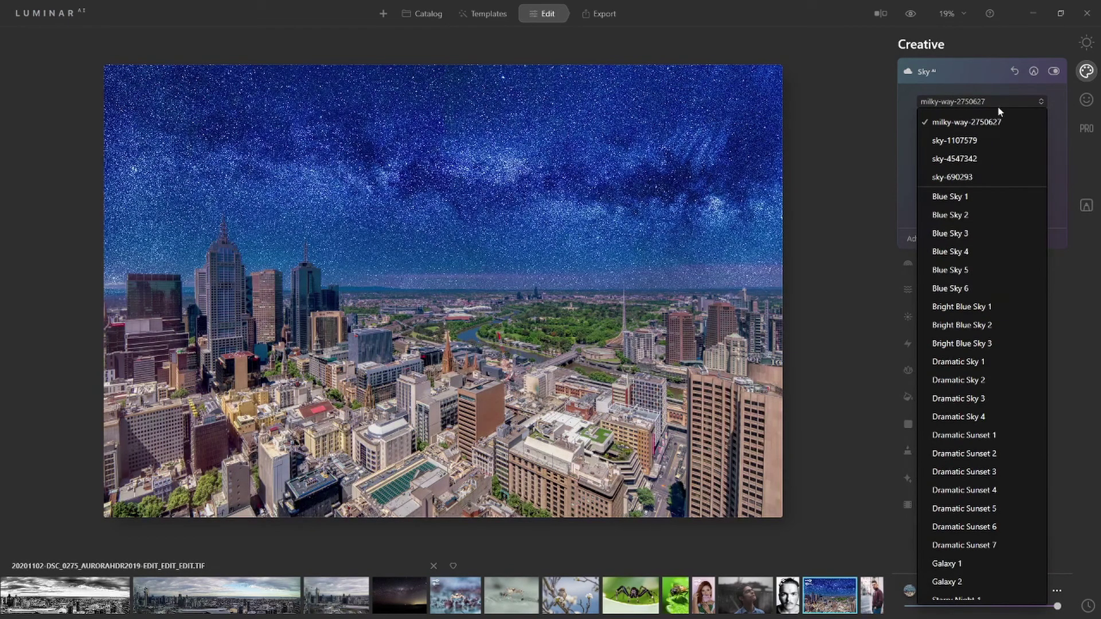
scroll(995, 128, "up", 2)
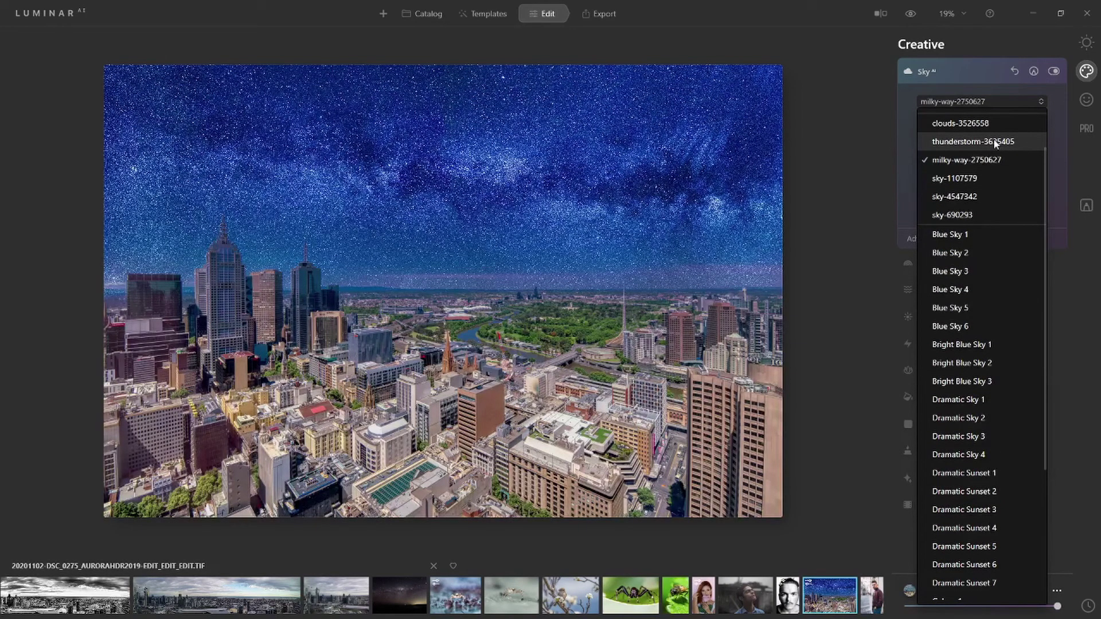
left_click(992, 124)
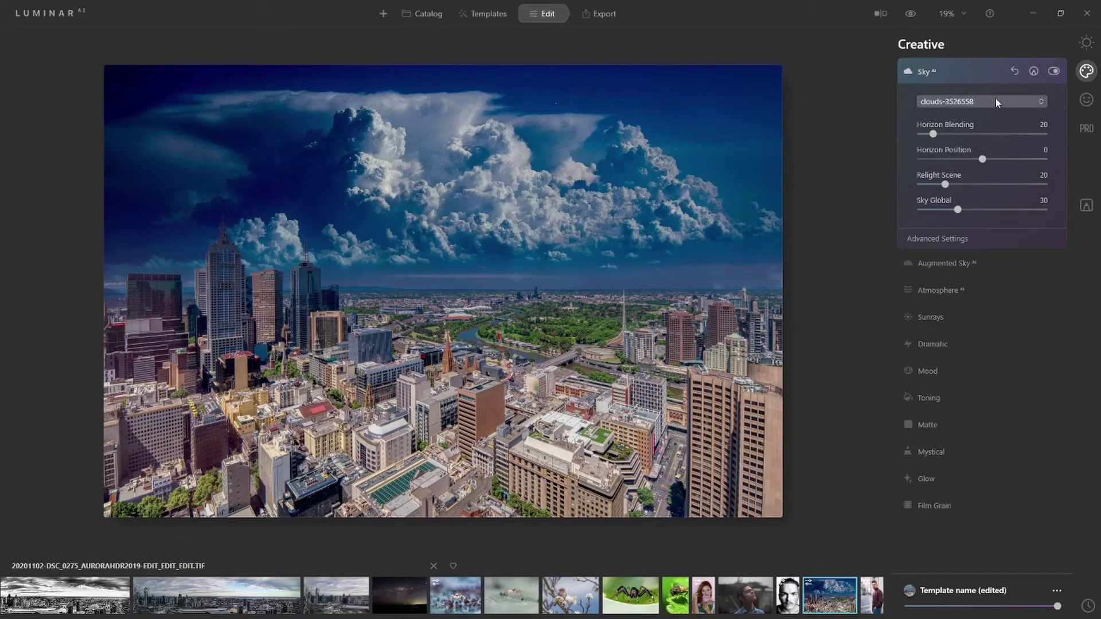
left_click(997, 100)
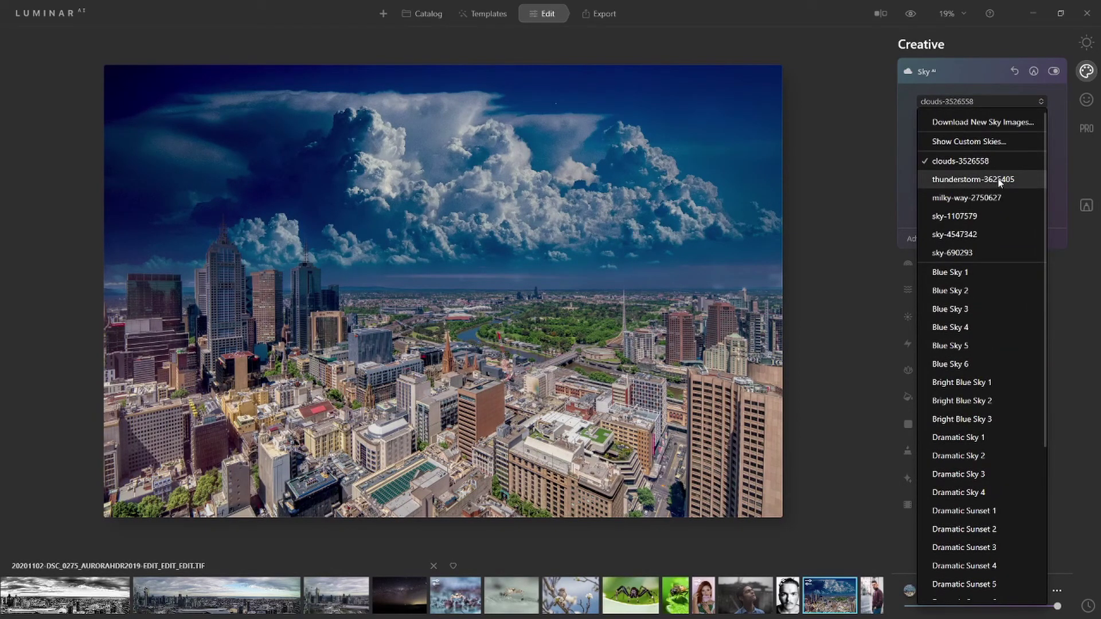
left_click(997, 179)
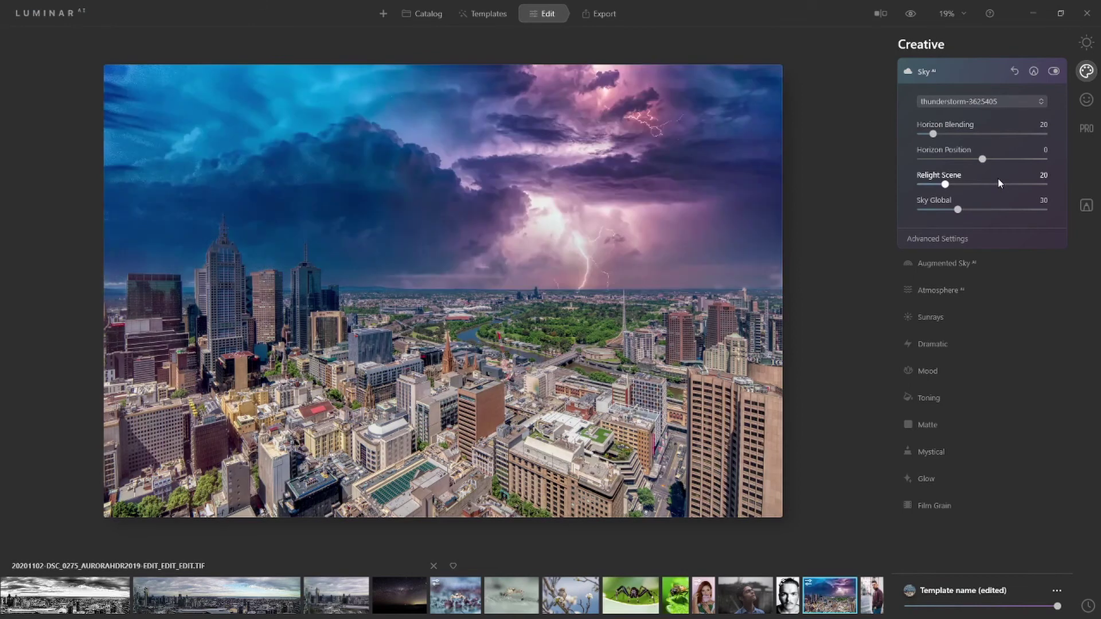